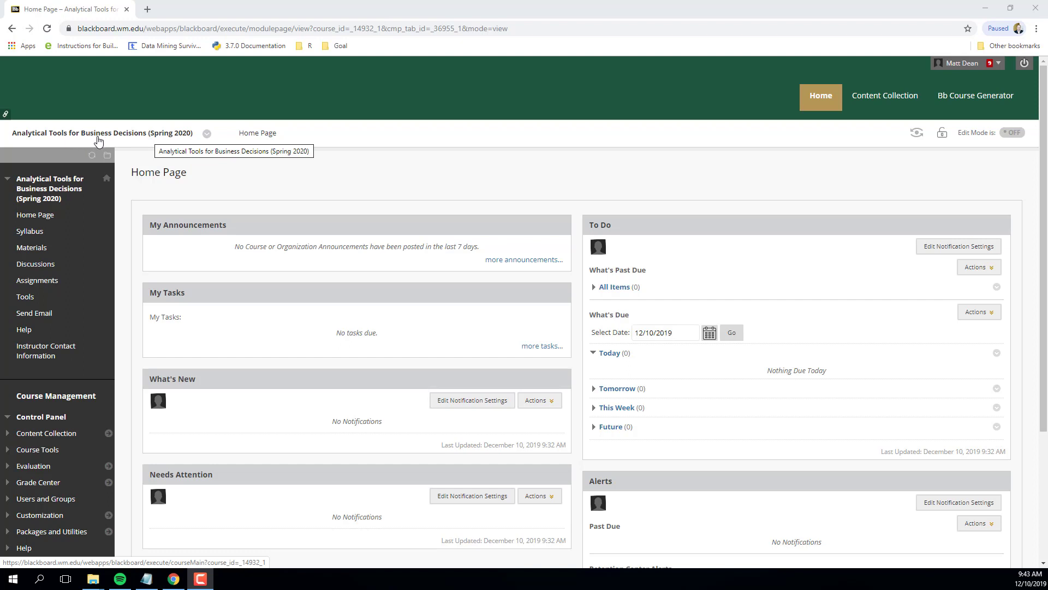
Open the ExcelSkills.xlsx file from the course's Materials > Prework folder.
{"action": "left_click", "coordinate": [31, 248]}
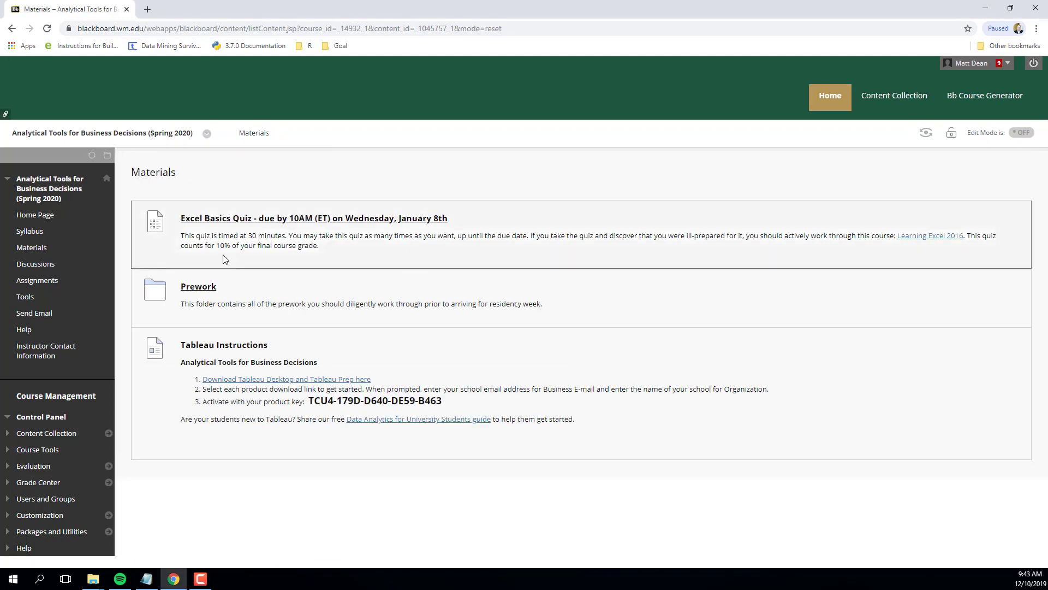
{"action": "left_click", "coordinate": [199, 288]}
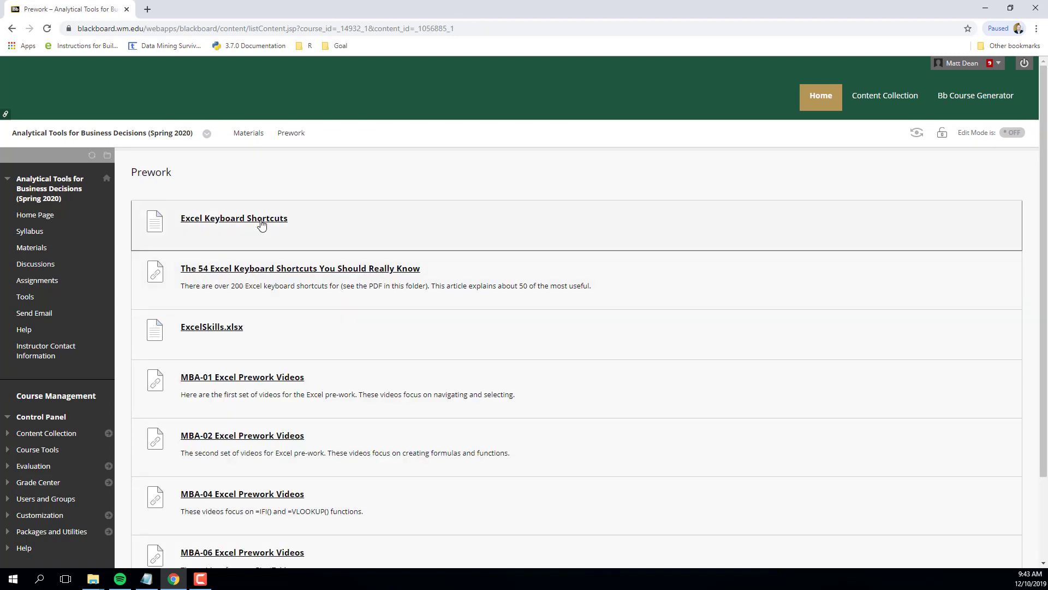
{"action": "left_click", "coordinate": [213, 328]}
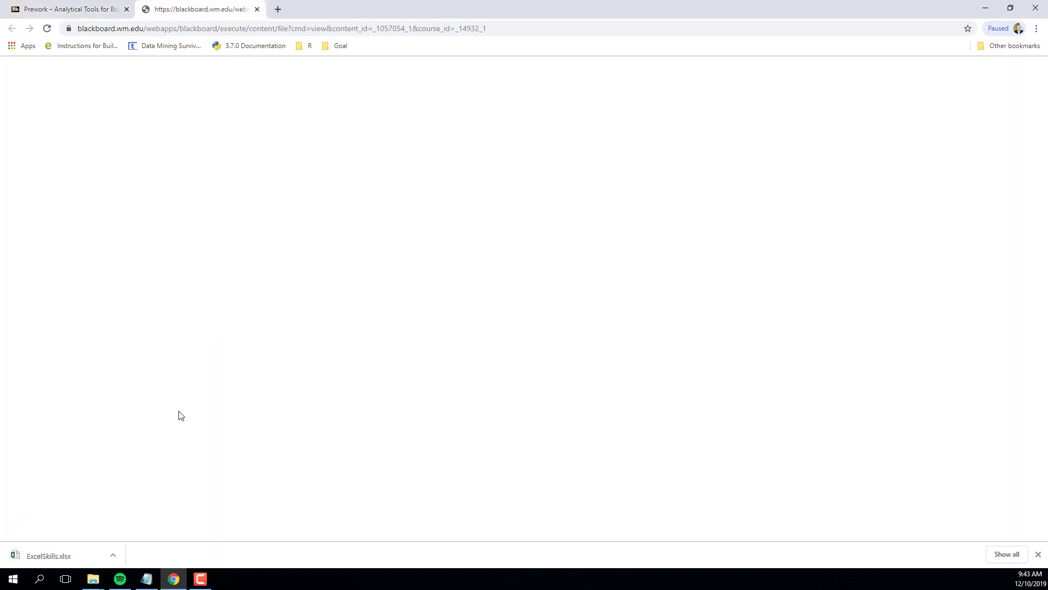
{"action": "left_click", "coordinate": [92, 560]}
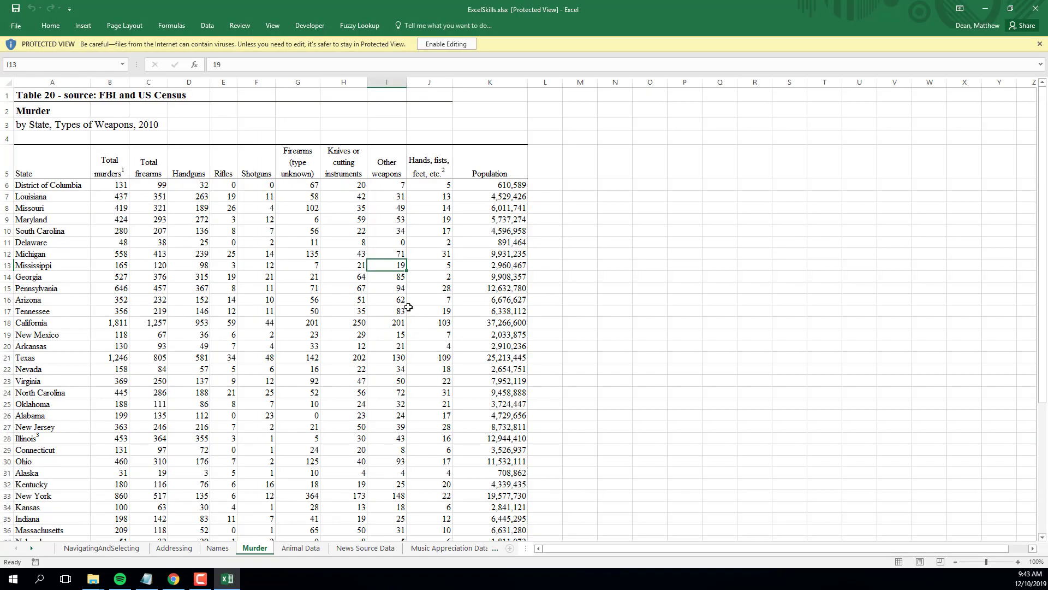
Enable editing and switch to the Addressing worksheet at 170% zoom.
{"action": "left_click", "coordinate": [453, 45]}
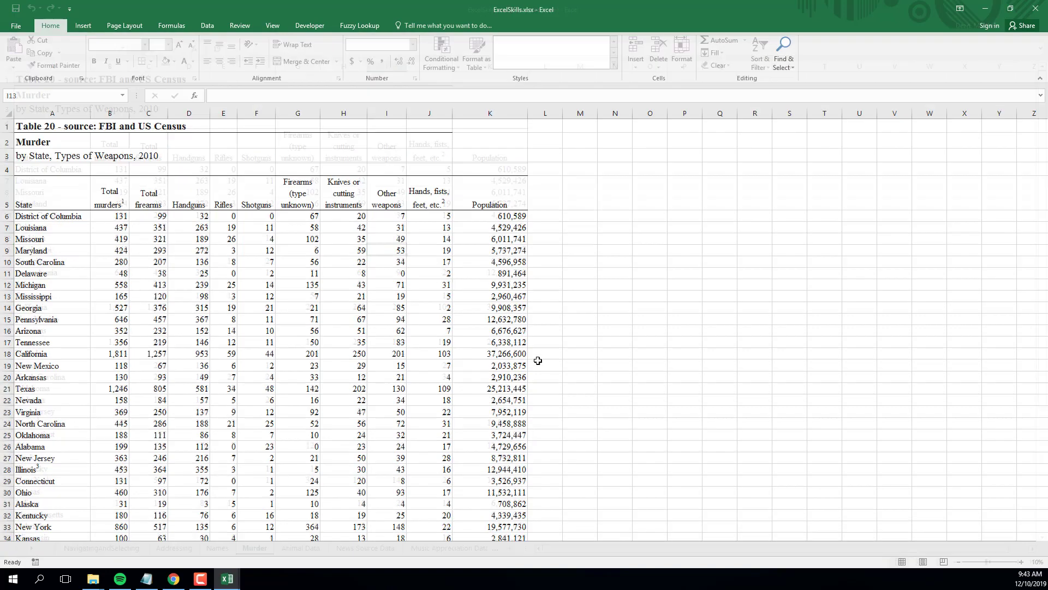
{"action": "left_click", "coordinate": [175, 548]}
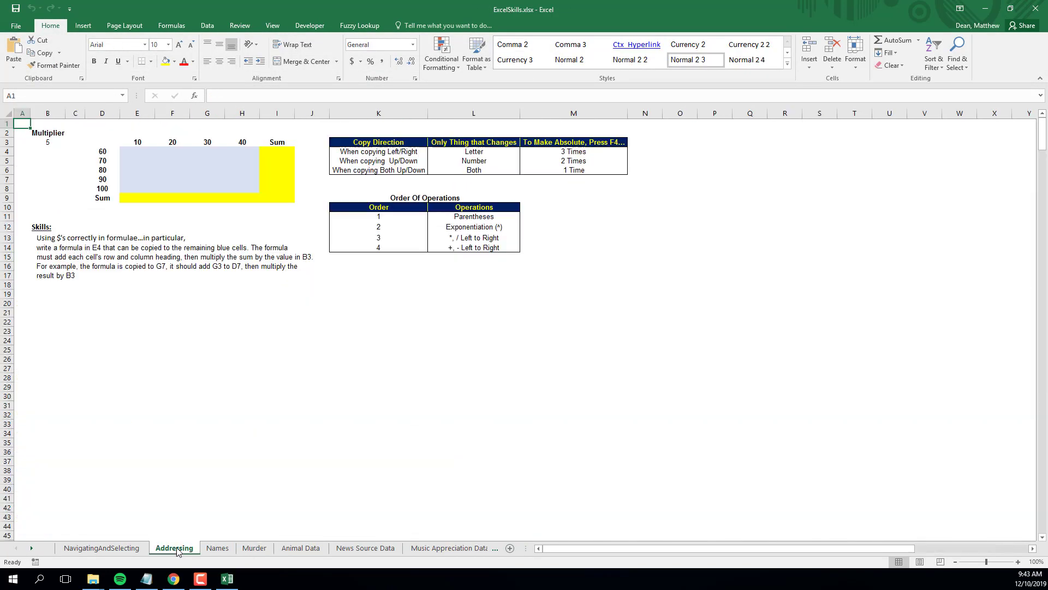
{"action": "left_click", "coordinate": [1019, 562]}
{"action": "left_click", "coordinate": [1019, 562]}
{"action": "left_click", "coordinate": [1019, 562]}
{"action": "left_click", "coordinate": [1019, 562]}
{"action": "left_click", "coordinate": [1019, 562]}
{"action": "left_click", "coordinate": [1019, 562]}
{"action": "left_click", "coordinate": [1019, 562]}
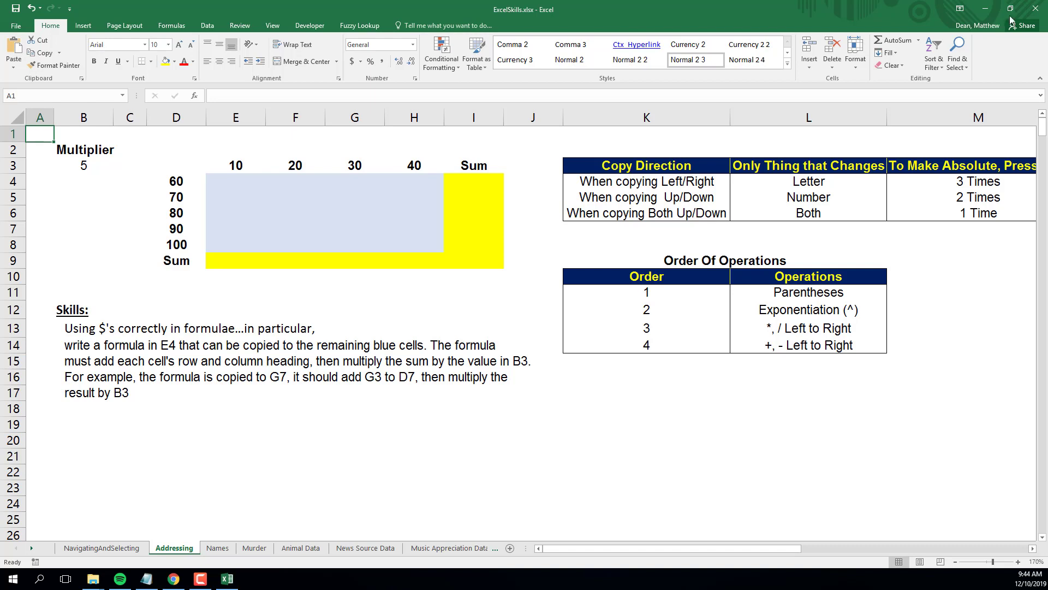
Examine the blue cells, the row and column headings, and the multiplier in B3.
{"action": "left_click", "coordinate": [235, 180]}
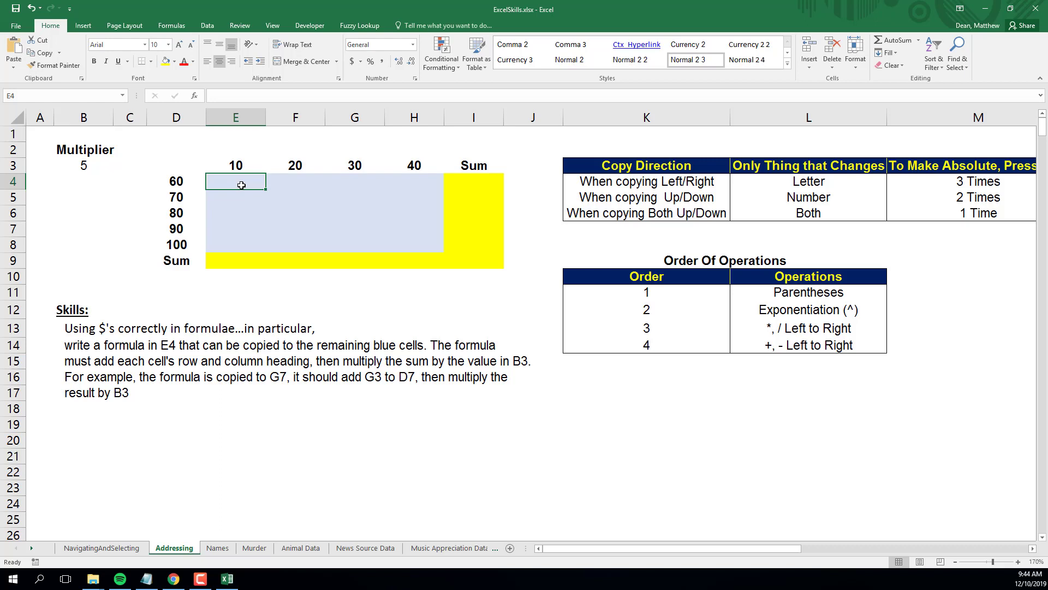
{"action": "left_click_drag", "start_coordinate": [241, 186], "coordinate": [407, 236]}
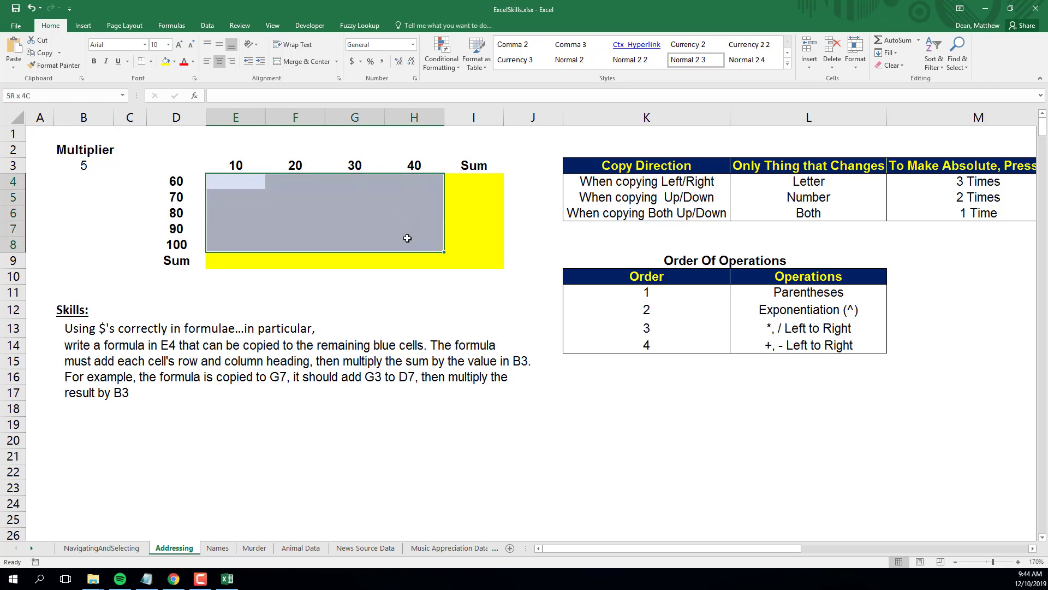
{"action": "left_click", "coordinate": [243, 186]}
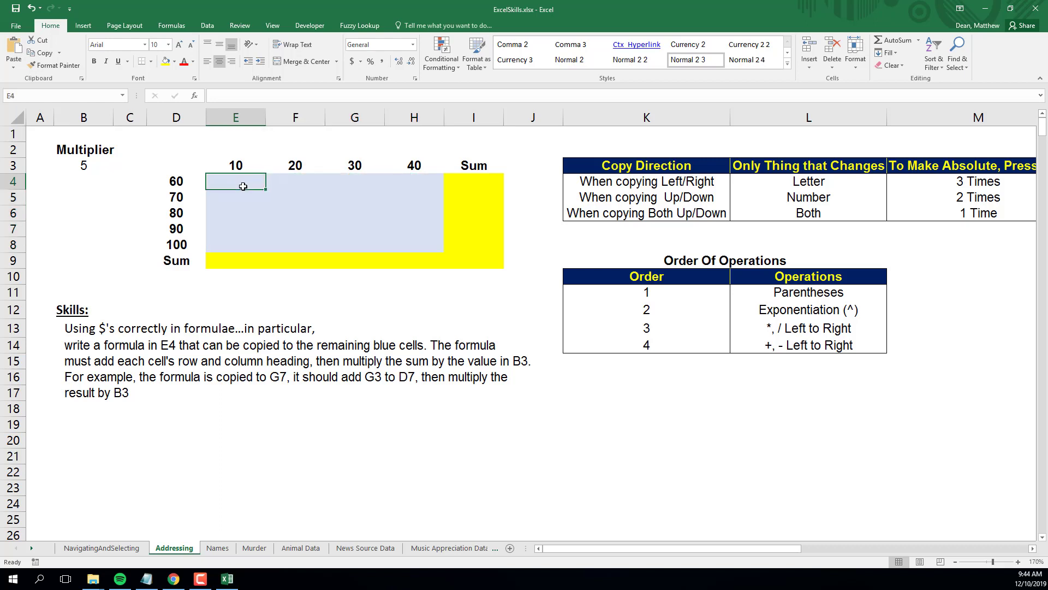
{"action": "left_click_drag", "start_coordinate": [175, 181], "coordinate": [177, 245]}
{"action": "left_click", "coordinate": [179, 181]}
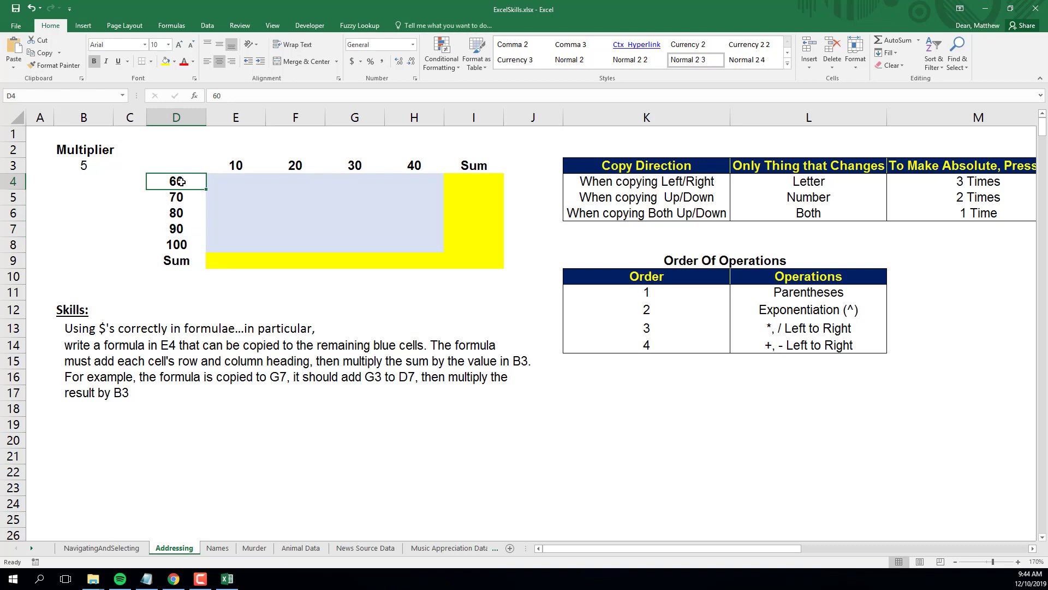
{"action": "left_click", "coordinate": [240, 165]}
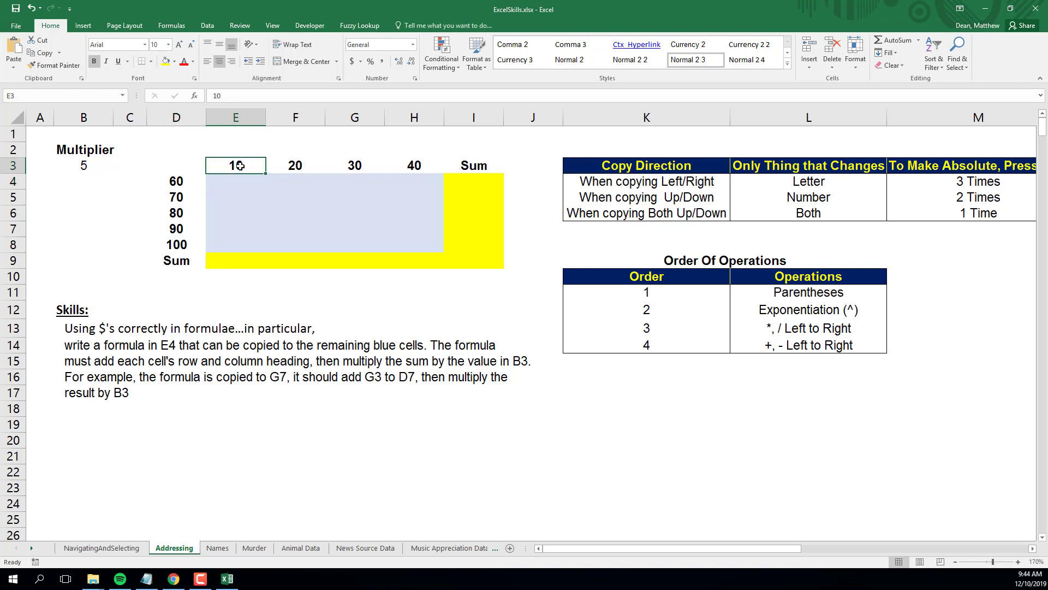
{"action": "left_click", "coordinate": [181, 182]}
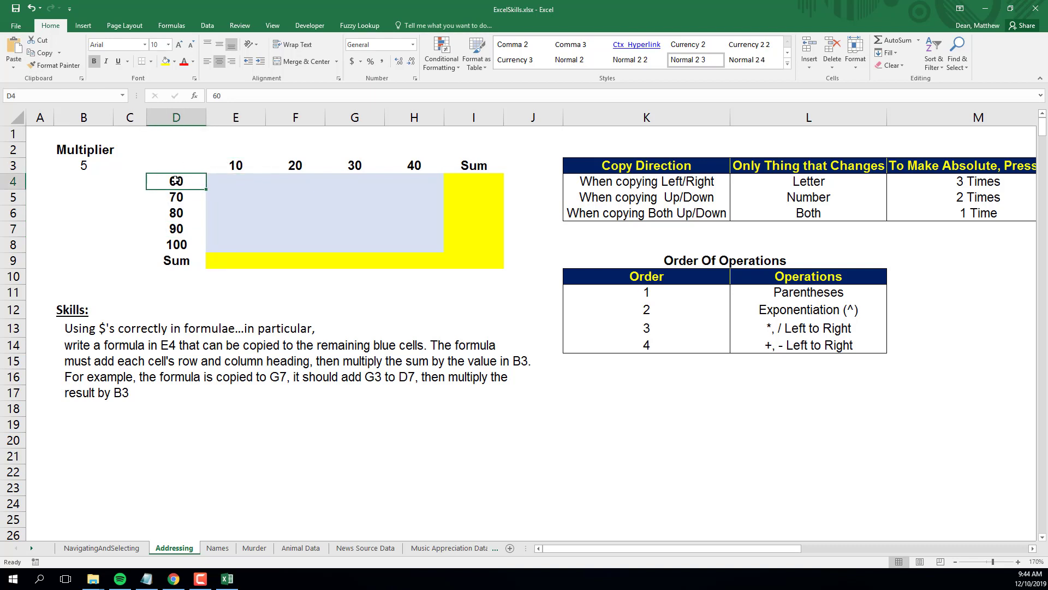
{"action": "left_click", "coordinate": [238, 166]}
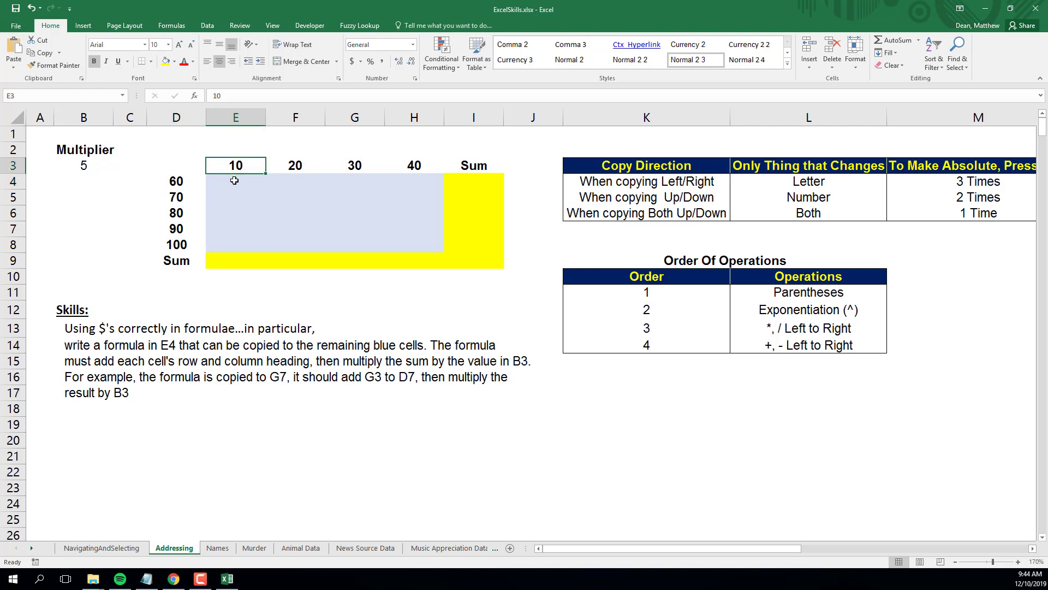
{"action": "left_click", "coordinate": [234, 181]}
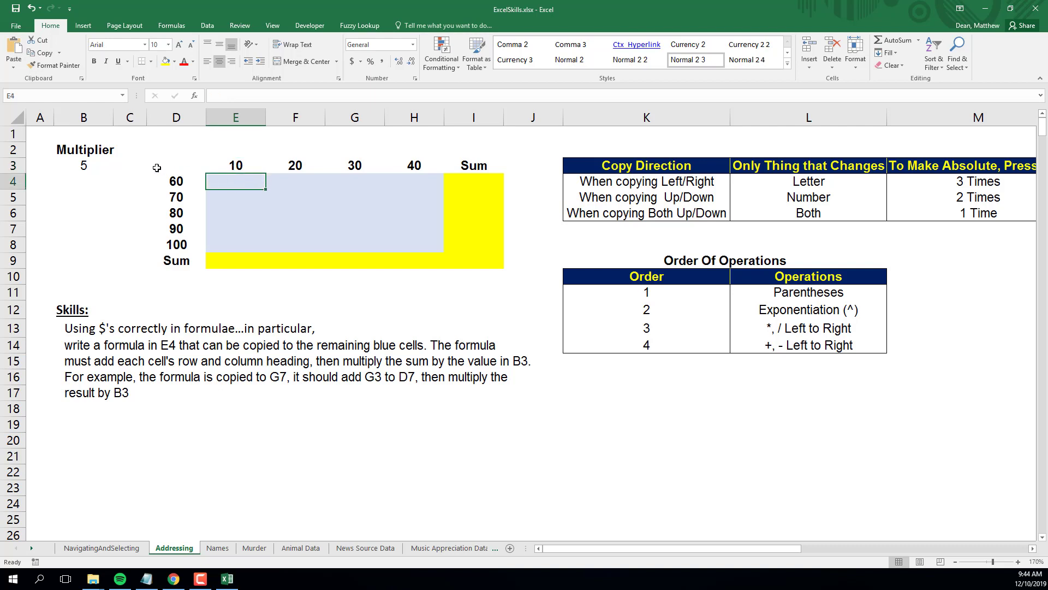
{"action": "left_click", "coordinate": [84, 164]}
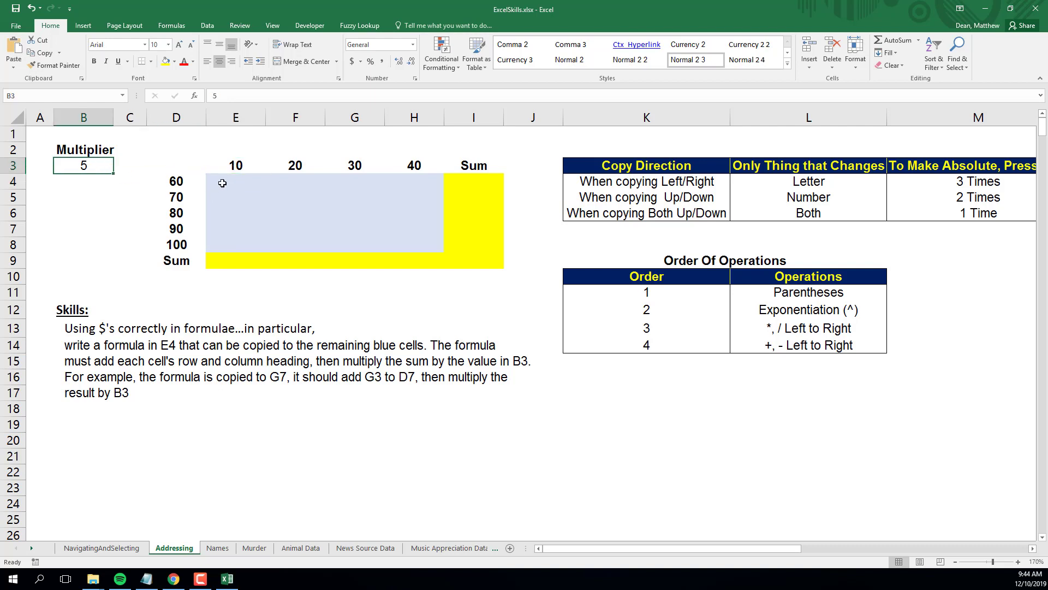
Enter the formula =D4+E3*B3 in cell E4.
{"action": "left_click", "coordinate": [247, 191]}
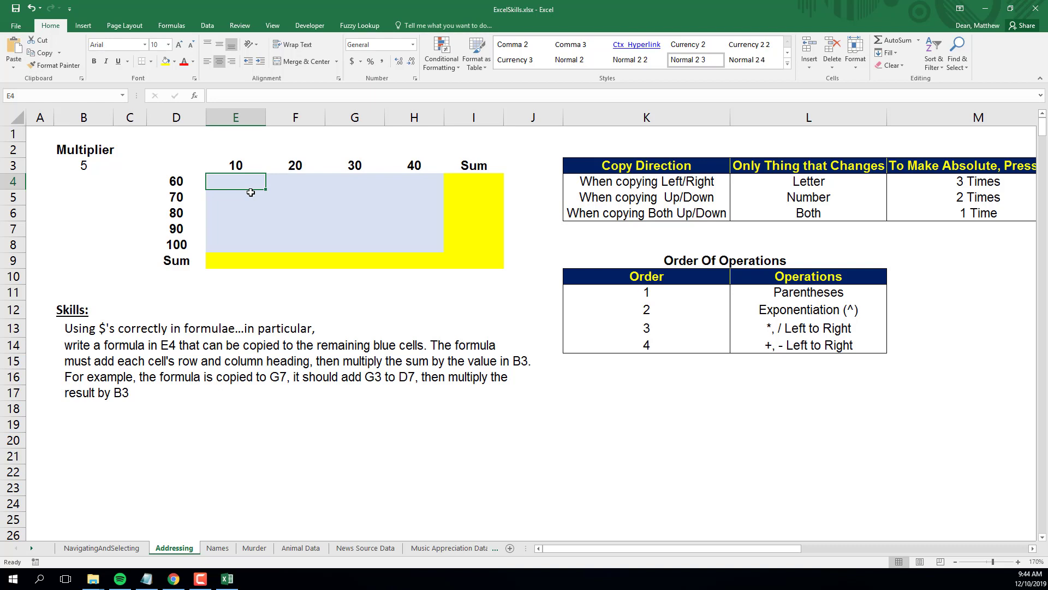
{"action": "type", "text": "="}
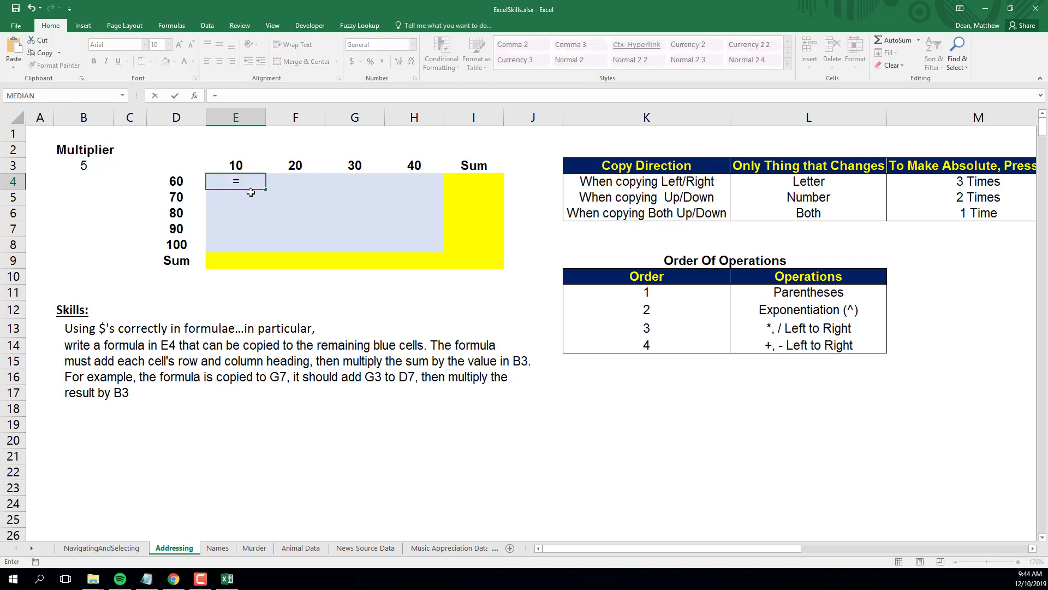
{"action": "left_click", "coordinate": [182, 183]}
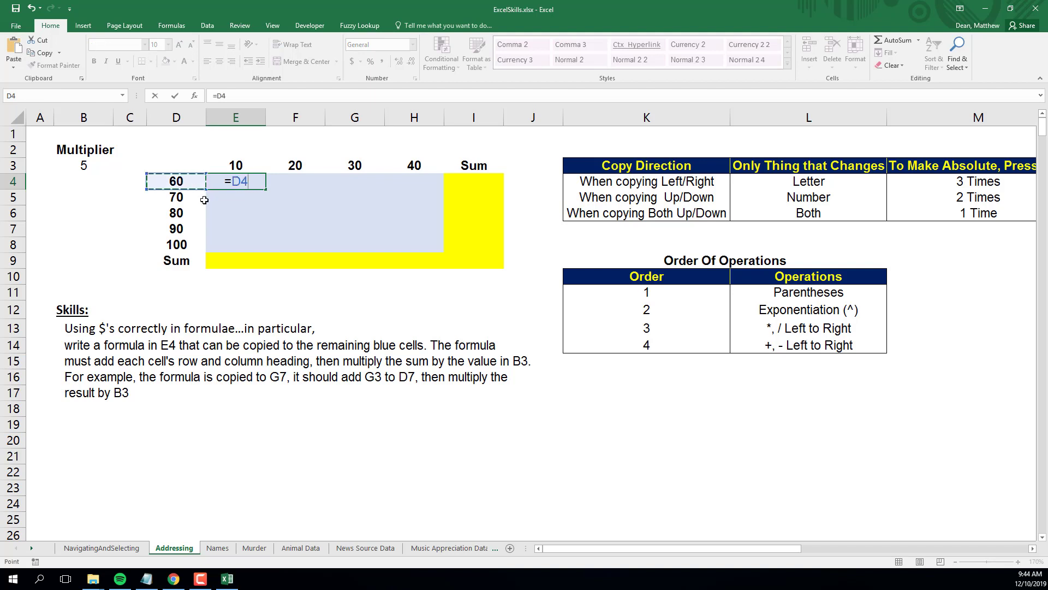
{"action": "type", "text": "+"}
{"action": "key", "text": "Up"}
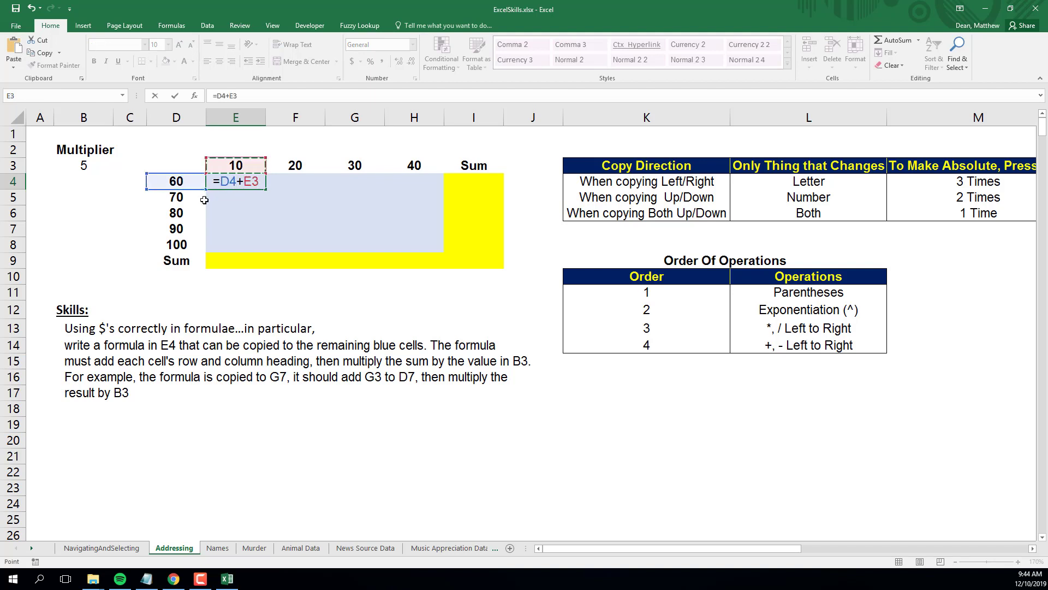
{"action": "type", "text": "*"}
{"action": "left_click", "coordinate": [78, 163]}
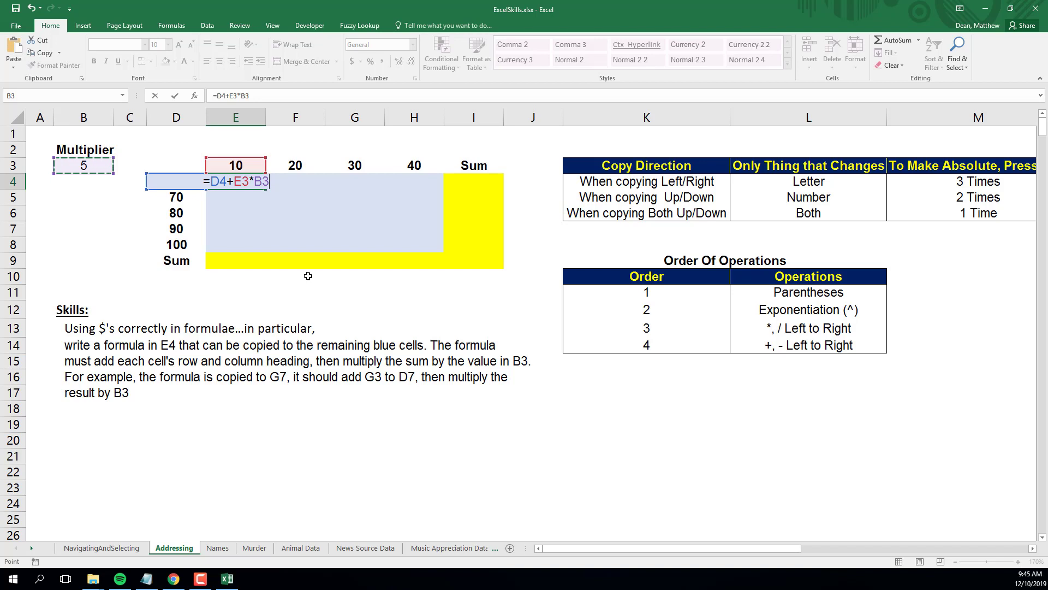
{"action": "key", "text": "Return"}
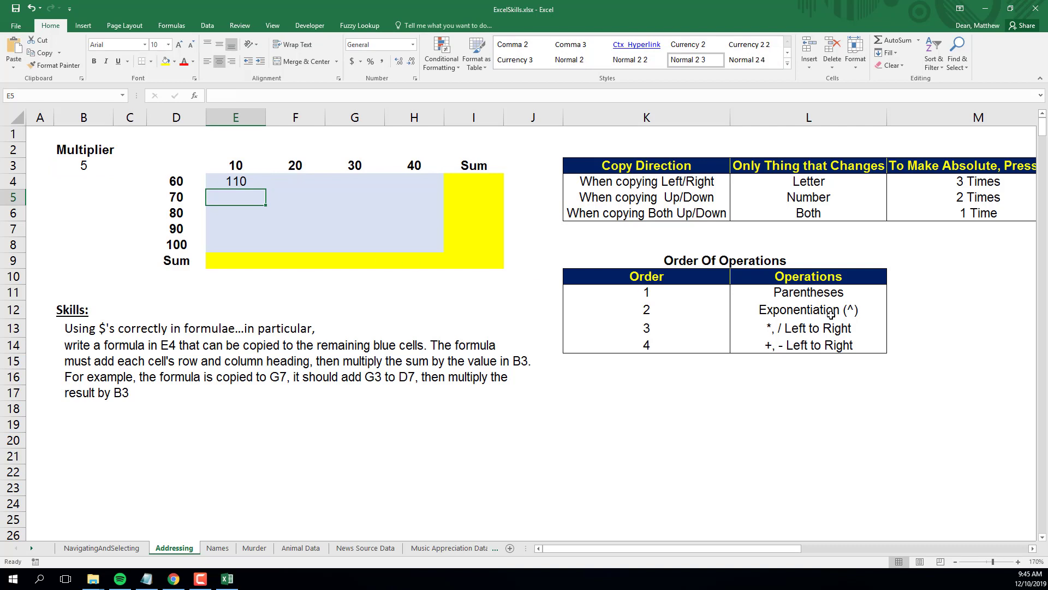
Edit E4's formula to =(D4+E3)*B3, wrapping the sum in parentheses per the order of operations.
{"action": "left_click_drag", "start_coordinate": [679, 262], "coordinate": [800, 343]}
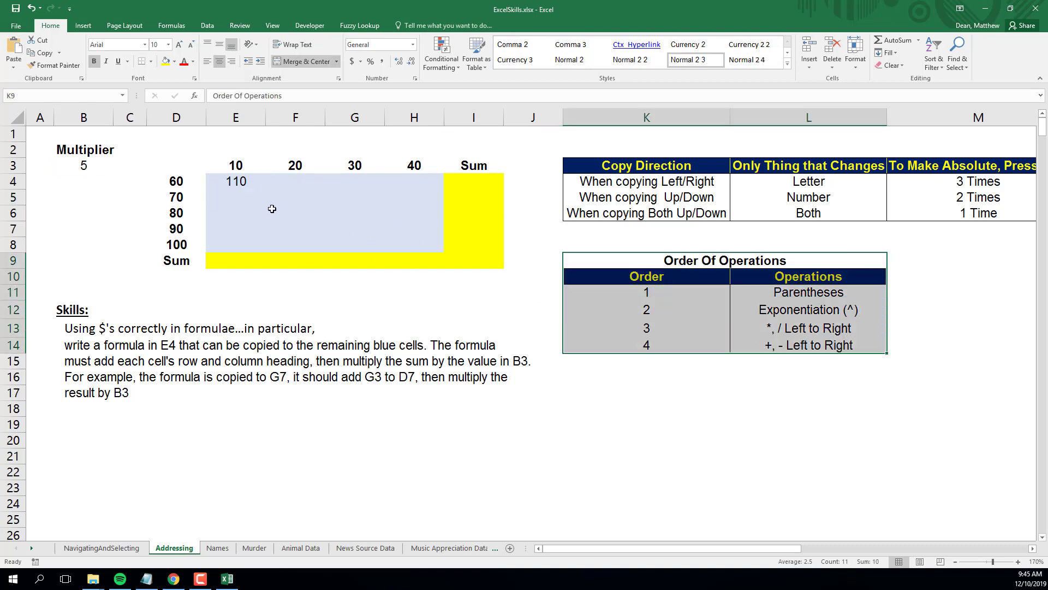
{"action": "left_click", "coordinate": [228, 183]}
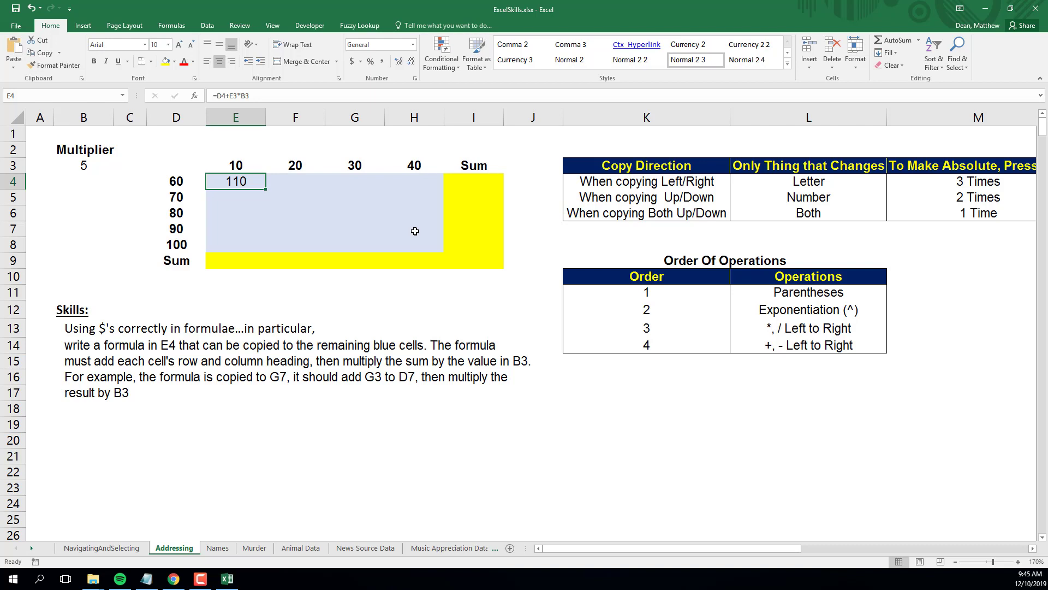
{"action": "double_click", "coordinate": [246, 184]}
{"action": "left_click_drag", "start_coordinate": [235, 181], "coordinate": [267, 175]}
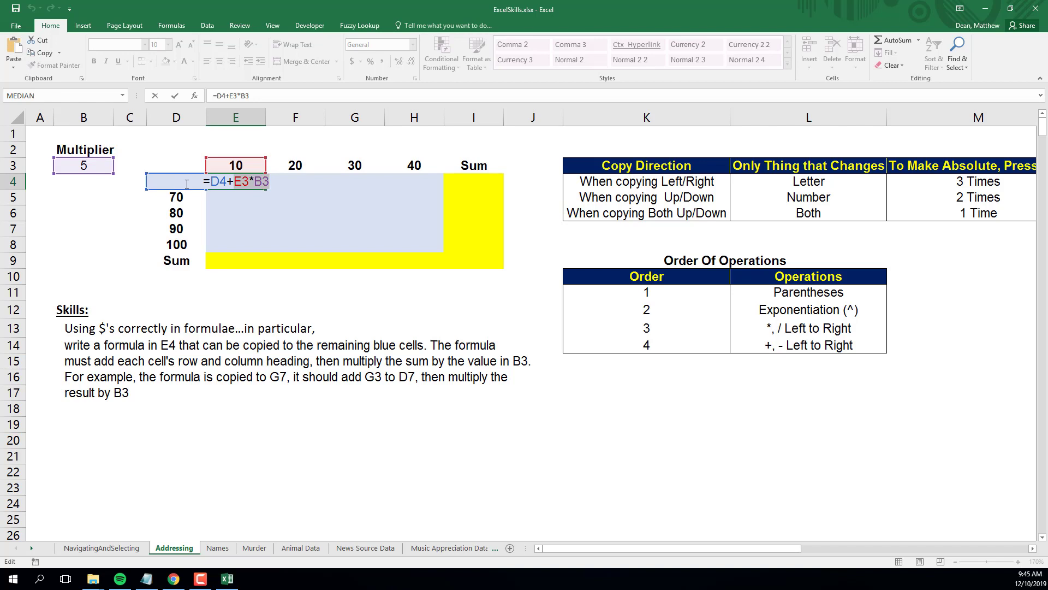
{"action": "left_click", "coordinate": [210, 181]}
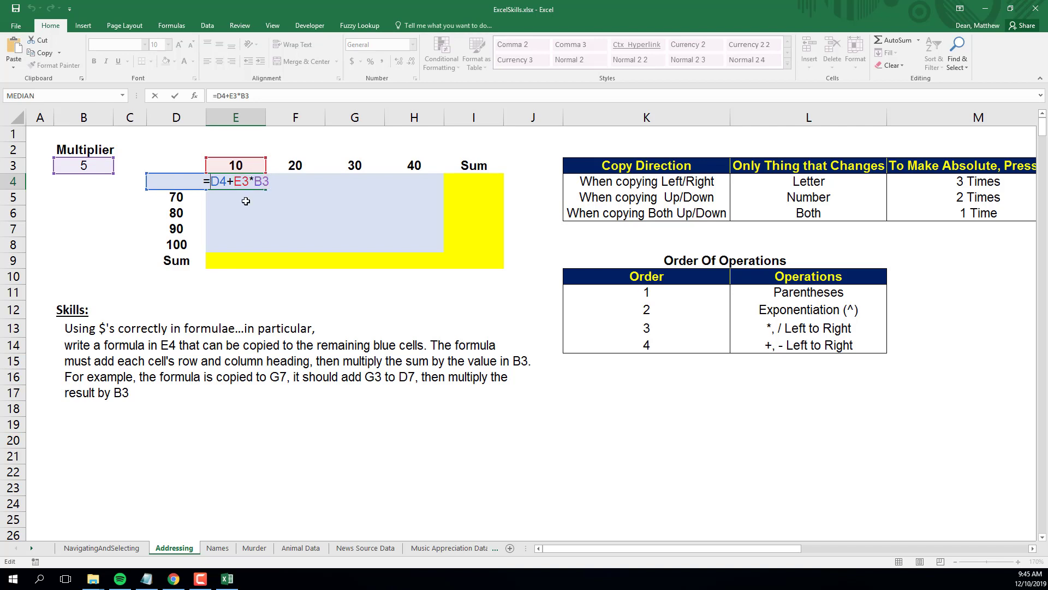
{"action": "type", "text": "("}
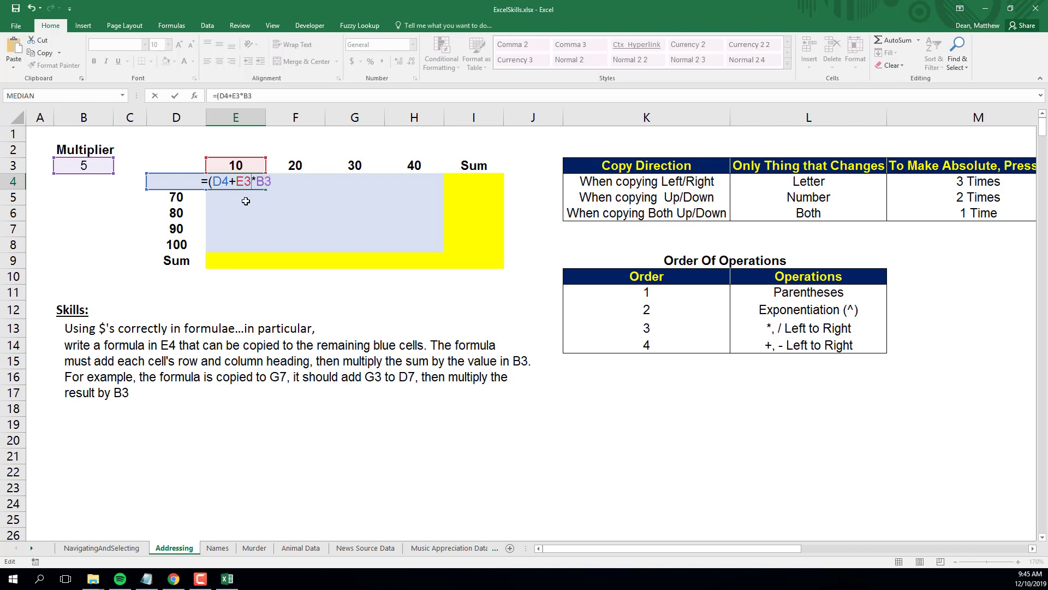
{"action": "type", "text": ")"}
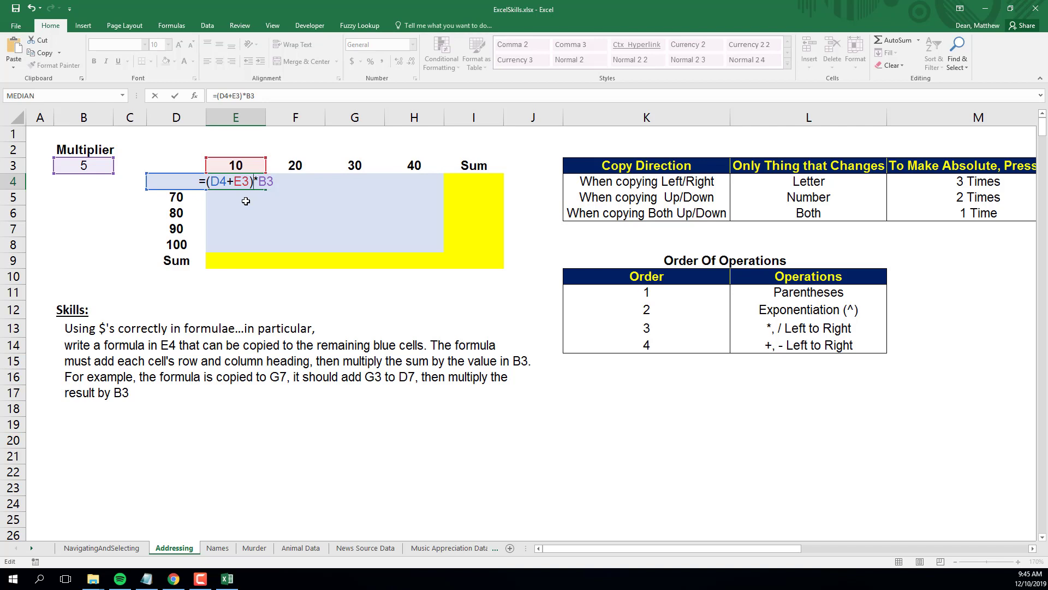
{"action": "key", "text": "Return"}
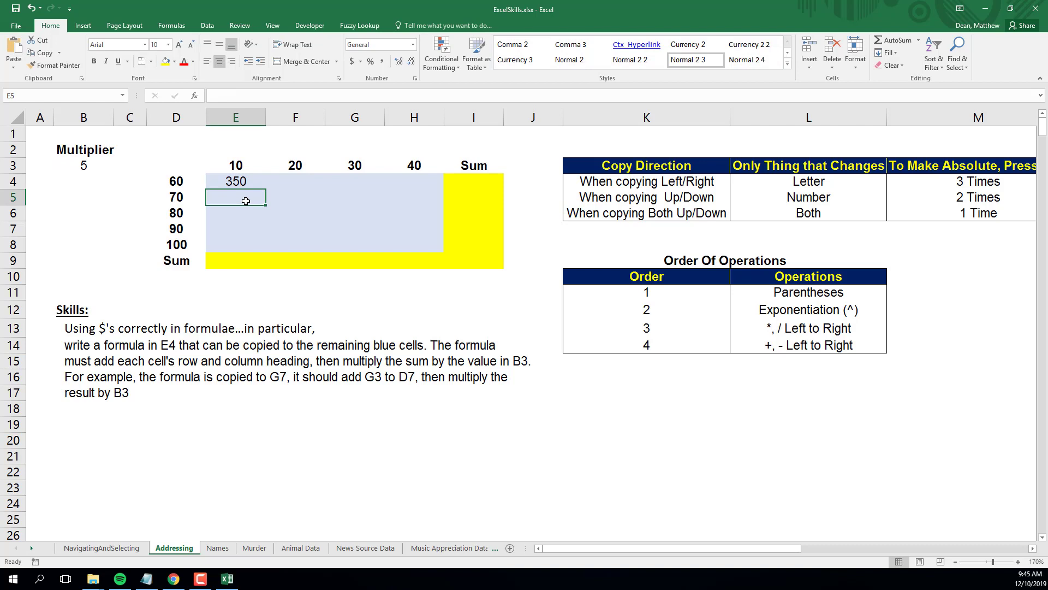
Fill E4's formula down to E8.
{"action": "left_click", "coordinate": [244, 184]}
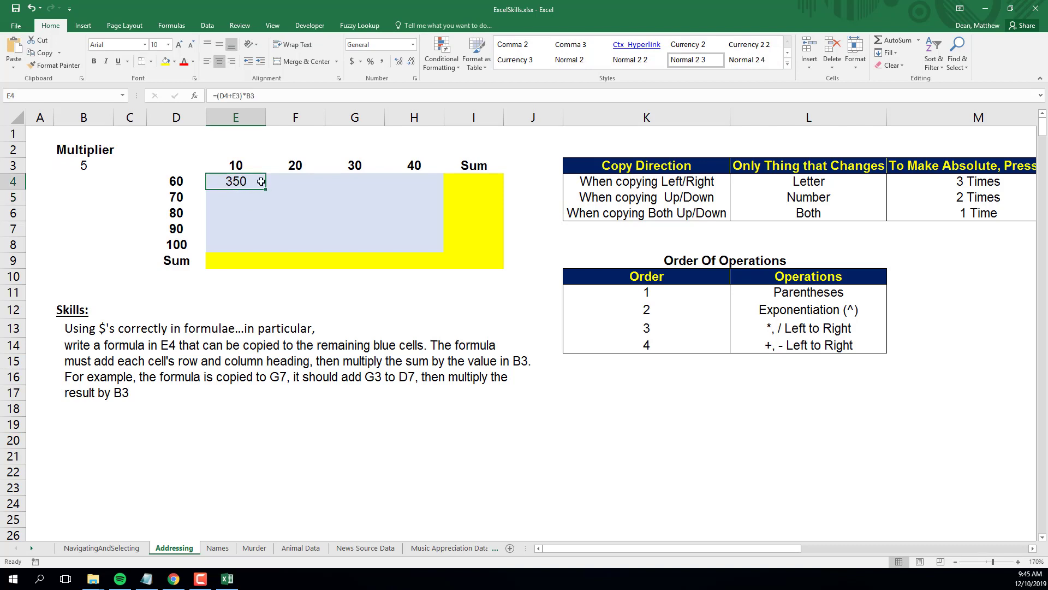
{"action": "left_click_drag", "start_coordinate": [266, 188], "coordinate": [263, 248]}
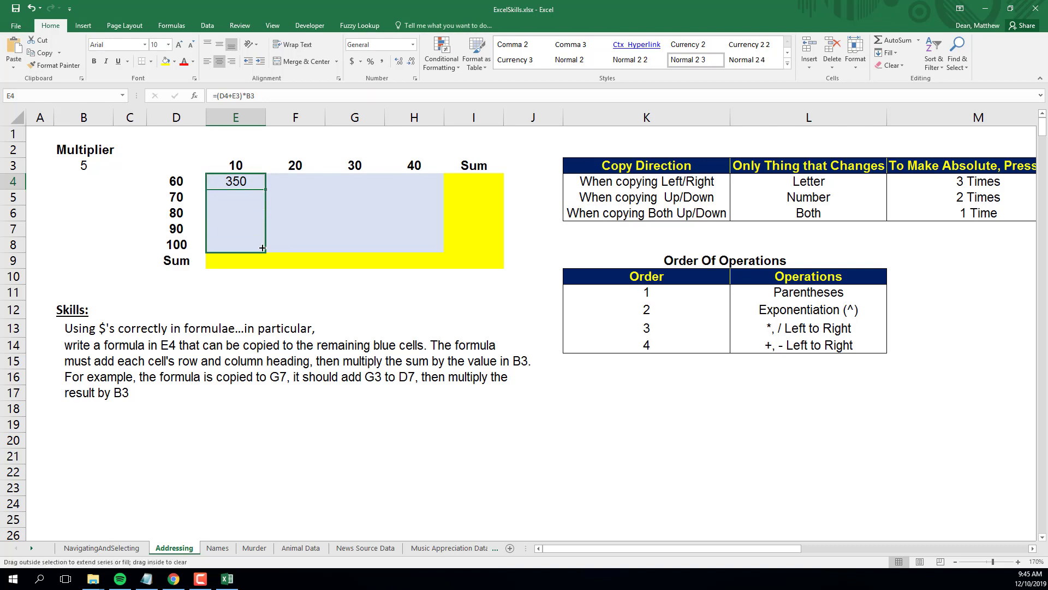
{"action": "left_click_drag", "start_coordinate": [262, 248], "coordinate": [263, 245]}
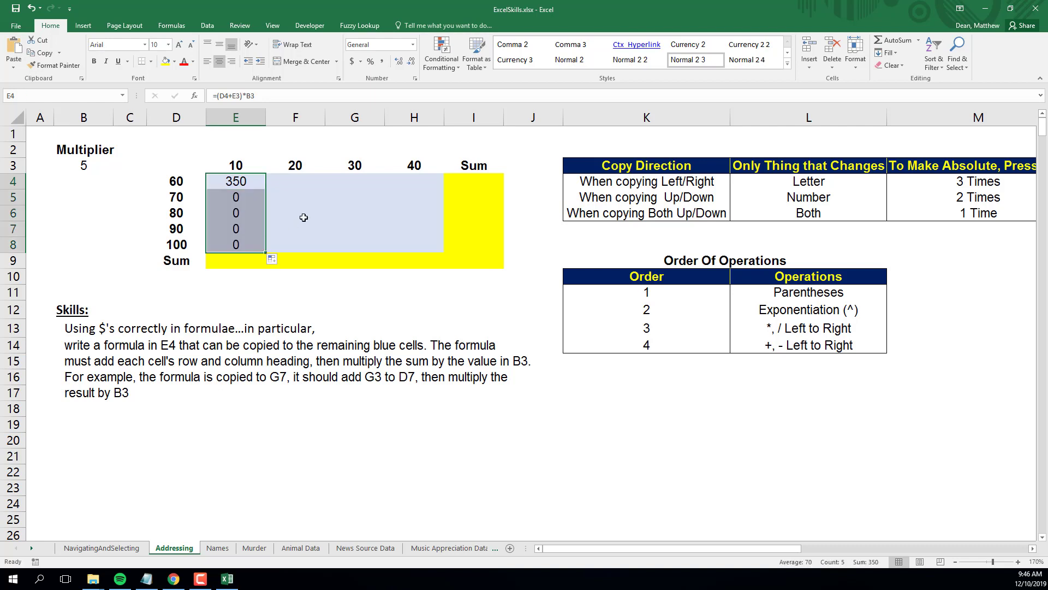
Make the multiplier reference in E4's formula absolute, giving =(D4+E3)*$B$3.
{"action": "double_click", "coordinate": [226, 197]}
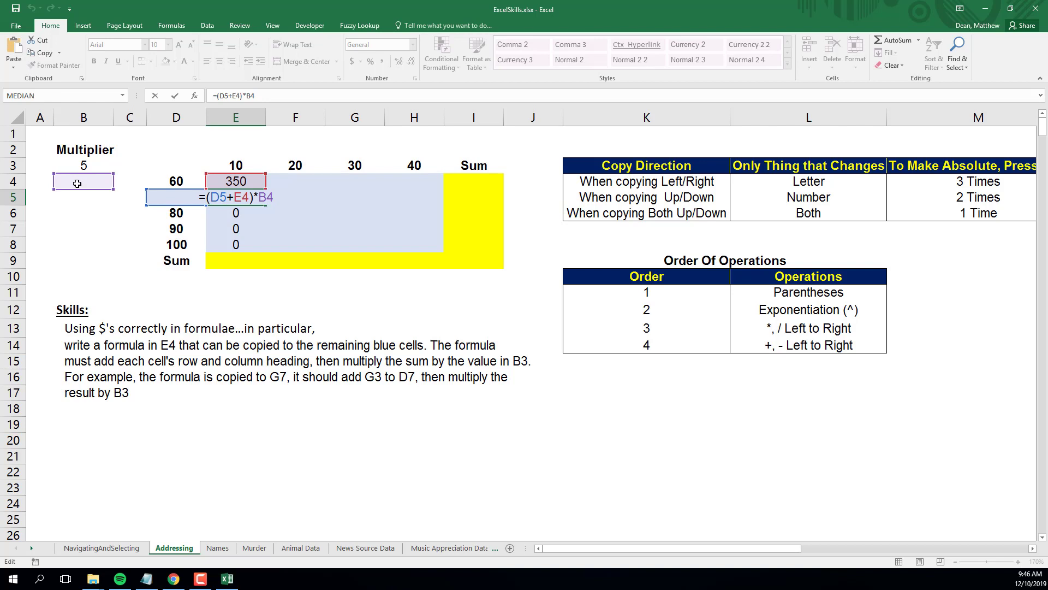
{"action": "key", "text": "Return"}
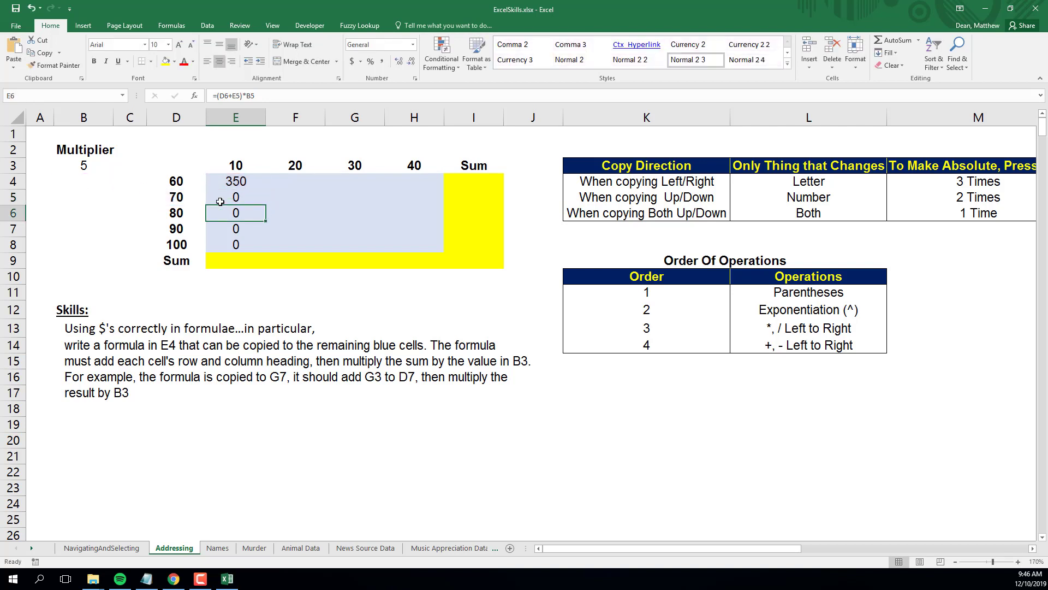
{"action": "double_click", "coordinate": [235, 181]}
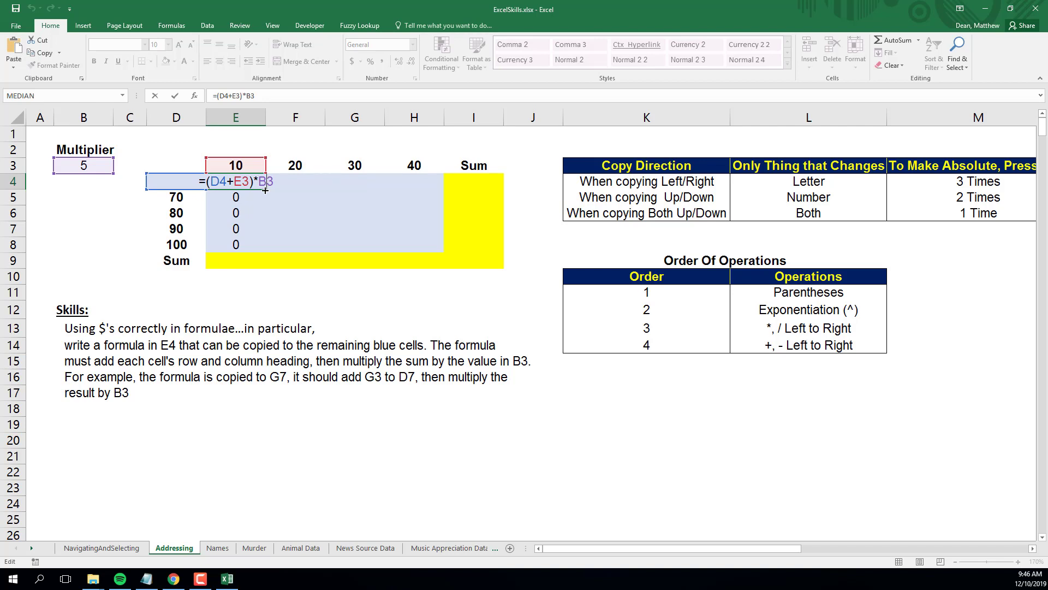
{"action": "key", "text": "F4"}
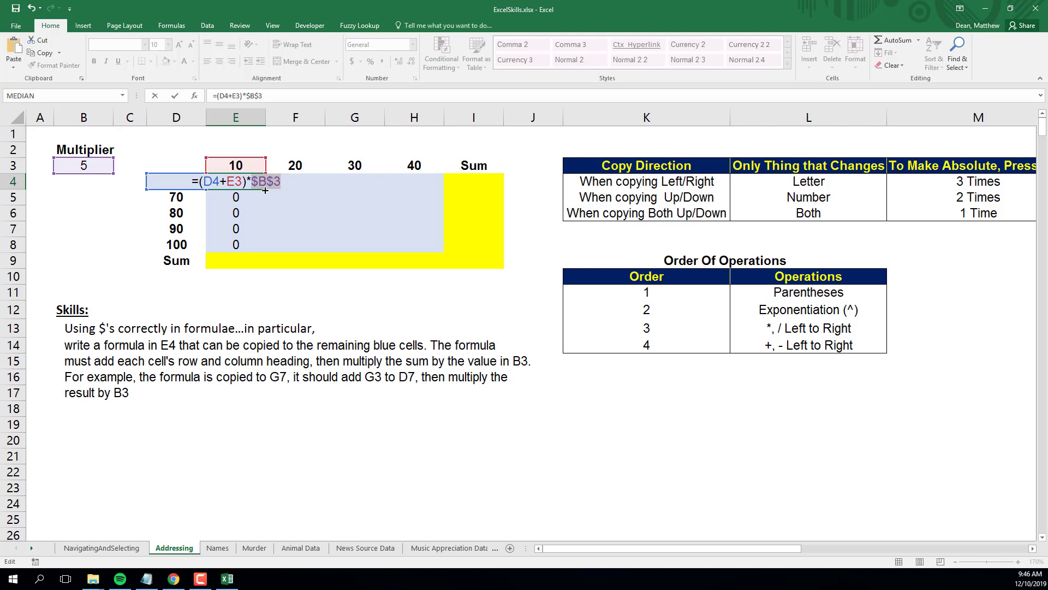
{"action": "key", "text": "Return"}
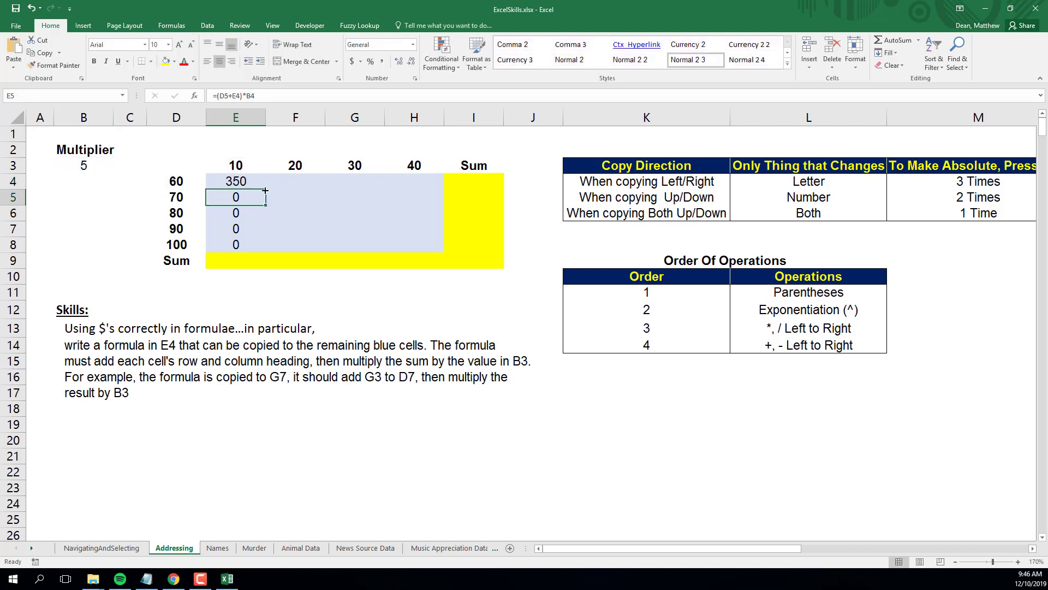
Fill the updated E4 formula down to E8 and review the copied formulas in formula view.
{"action": "left_click", "coordinate": [247, 182]}
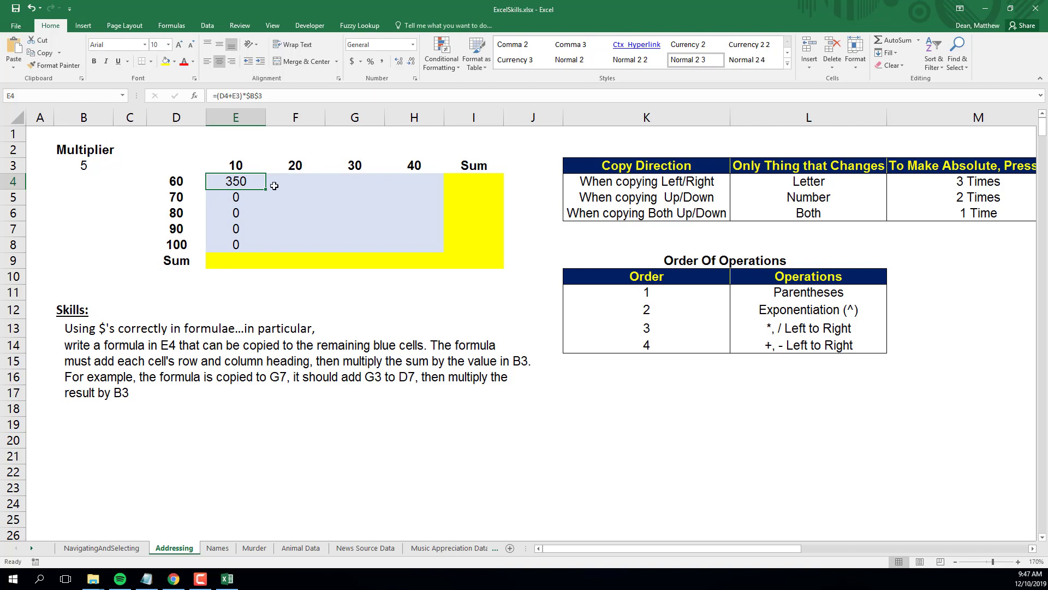
{"action": "left_click_drag", "start_coordinate": [266, 189], "coordinate": [256, 246]}
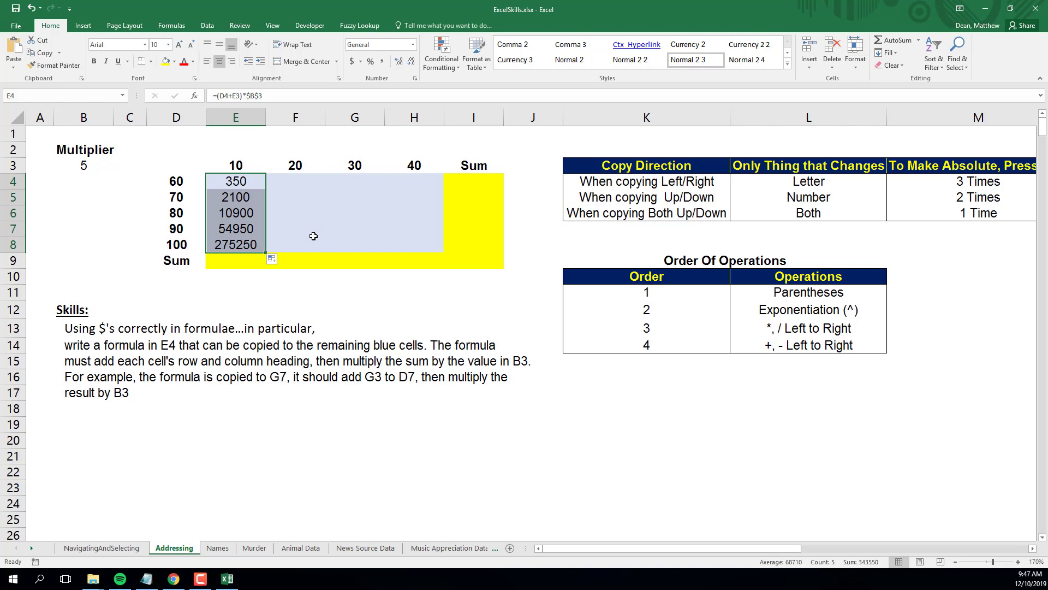
{"action": "left_click", "coordinate": [239, 197]}
{"action": "double_click", "coordinate": [239, 197]}
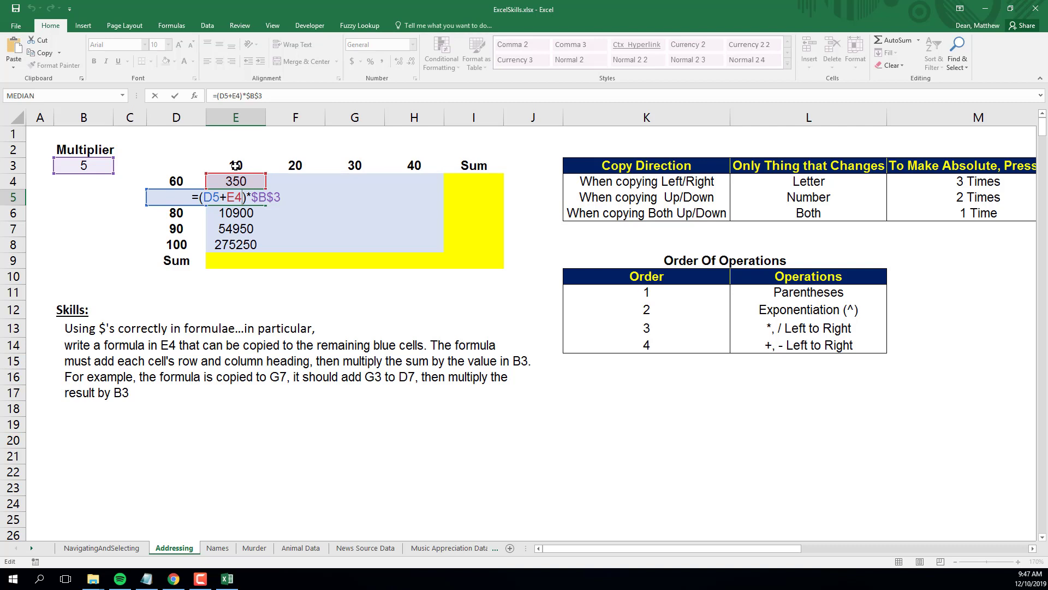
{"action": "key", "text": "ctrl+Return"}
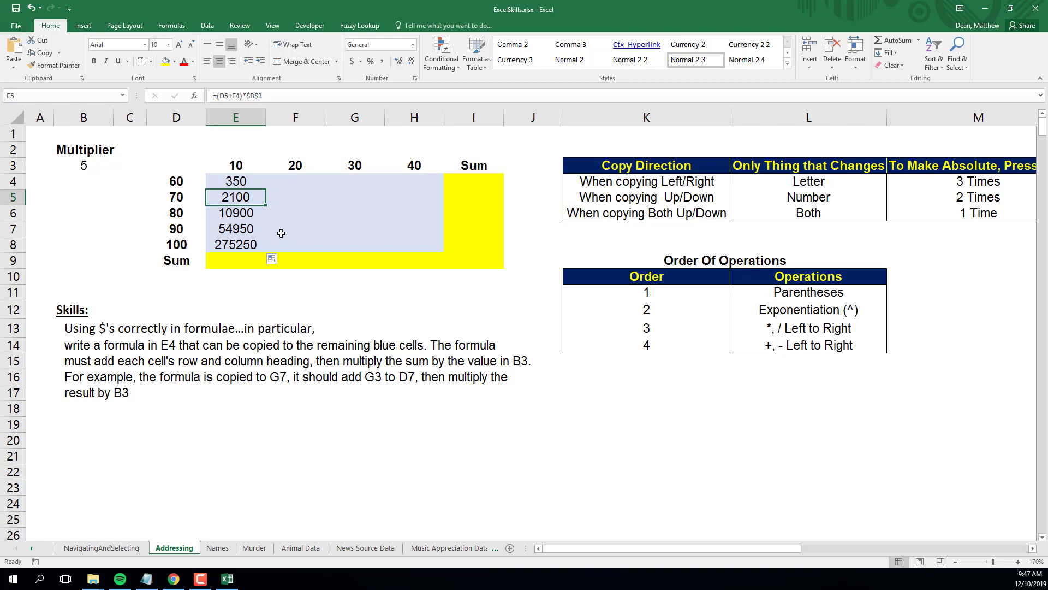
{"action": "key", "text": "ctrl+grave"}
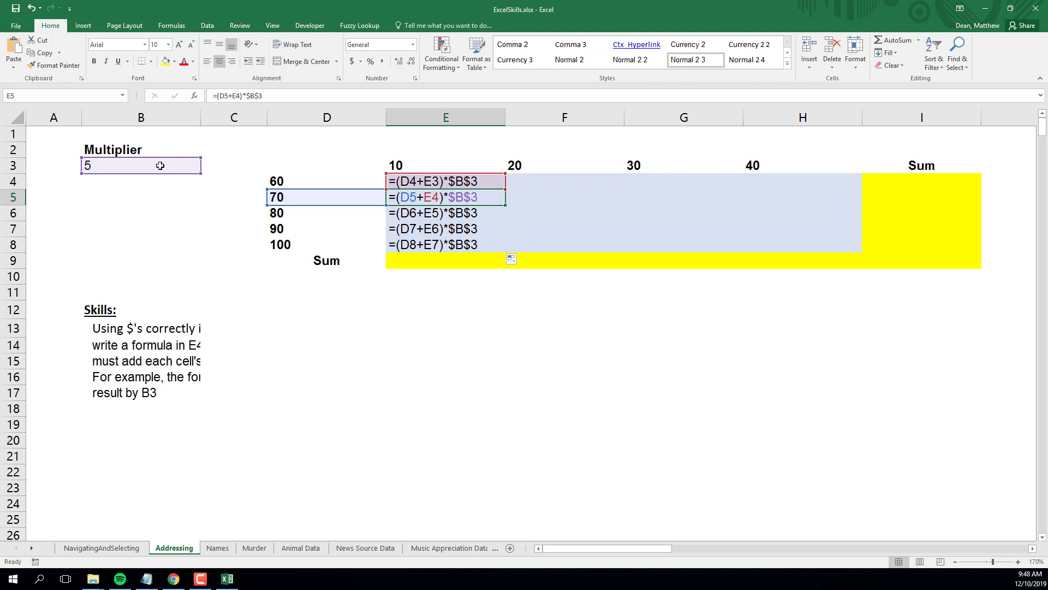
{"action": "key", "text": "ctrl+grave"}
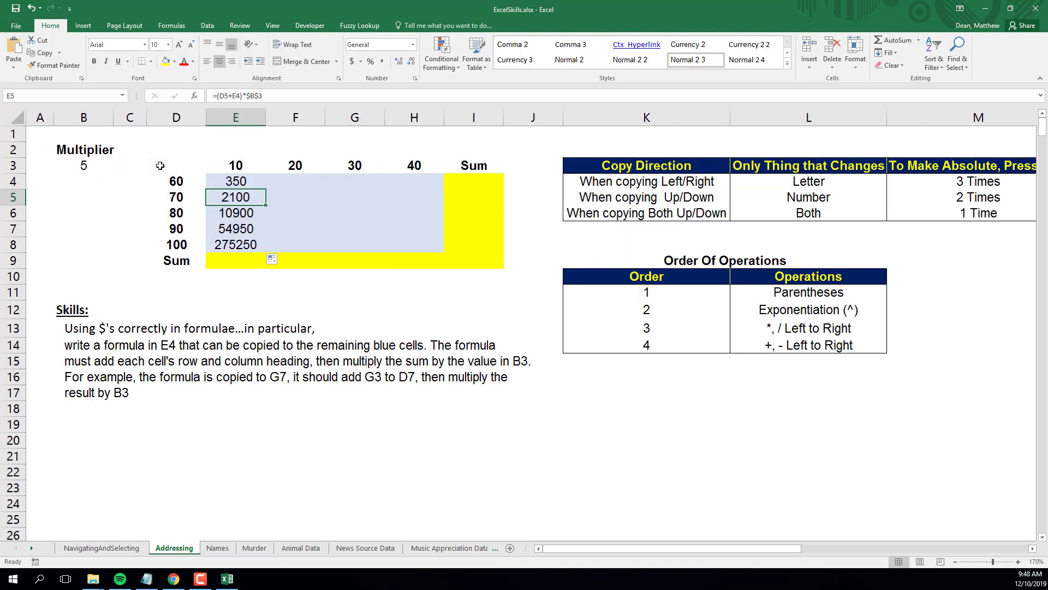
Make the E3 reference in E4's formula absolute as =(D4+$E$3)*$B$3 and fill it down to E8.
{"action": "double_click", "coordinate": [243, 181]}
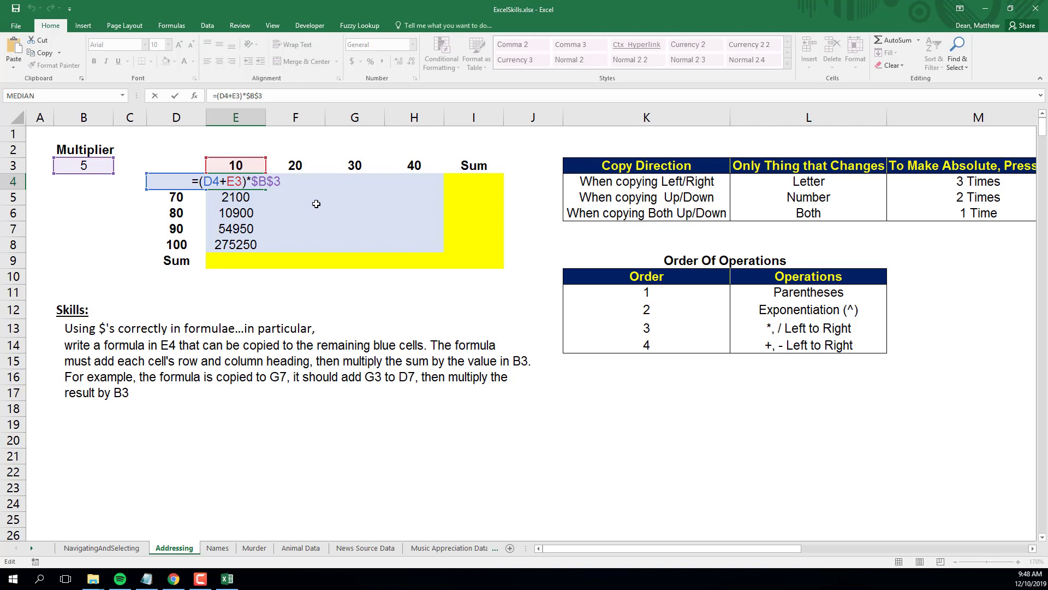
{"action": "left_click", "coordinate": [235, 182]}
{"action": "key", "text": "F4"}
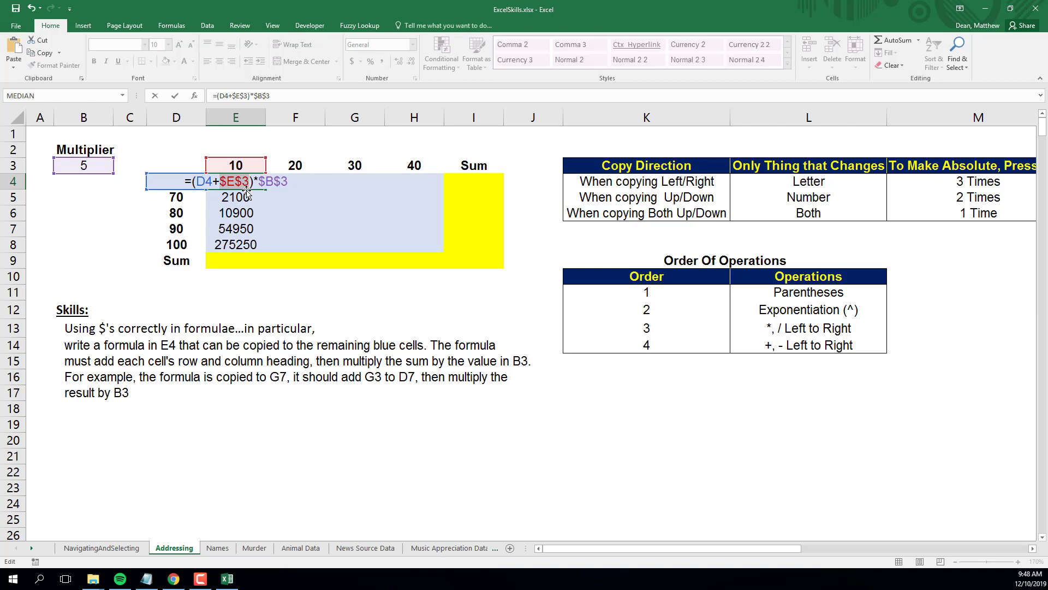
{"action": "key", "text": "Return"}
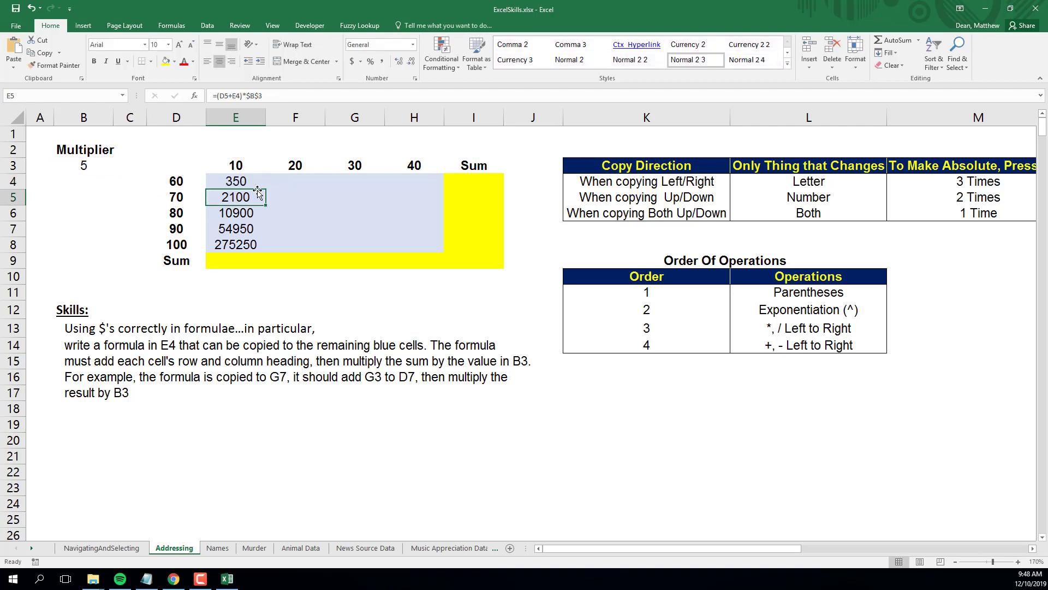
{"action": "left_click", "coordinate": [254, 186]}
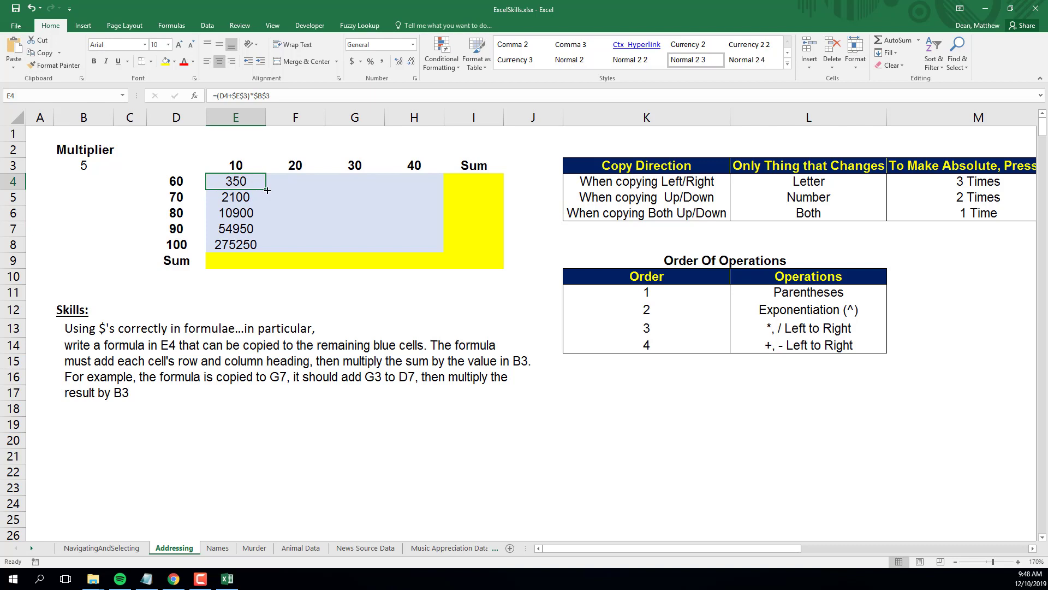
{"action": "left_click_drag", "start_coordinate": [265, 190], "coordinate": [269, 248]}
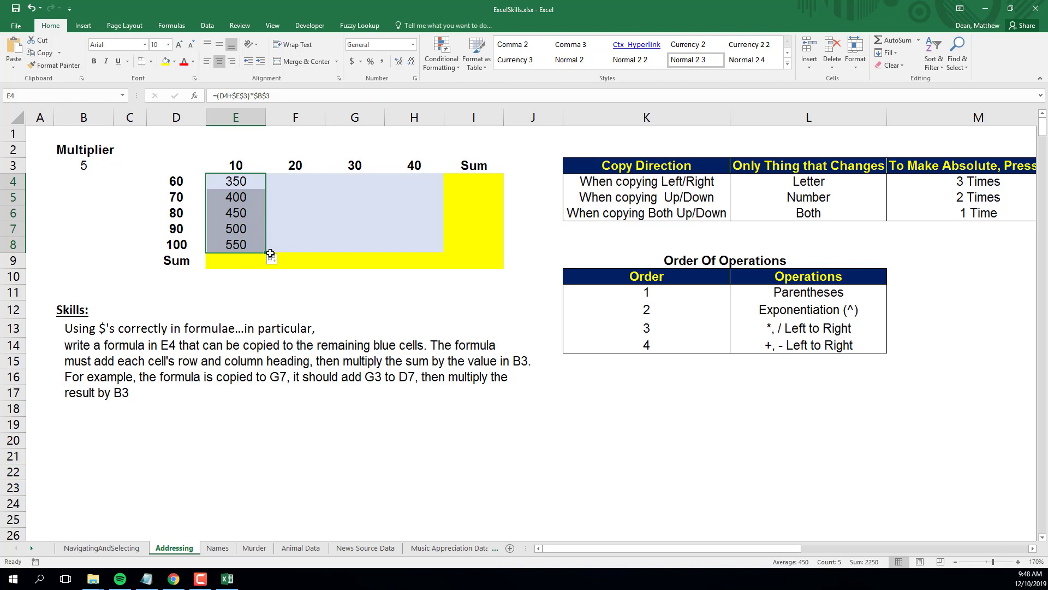
Try filling E4:E8 across to column H, then undo the fill.
{"action": "left_click_drag", "start_coordinate": [266, 253], "coordinate": [431, 244]}
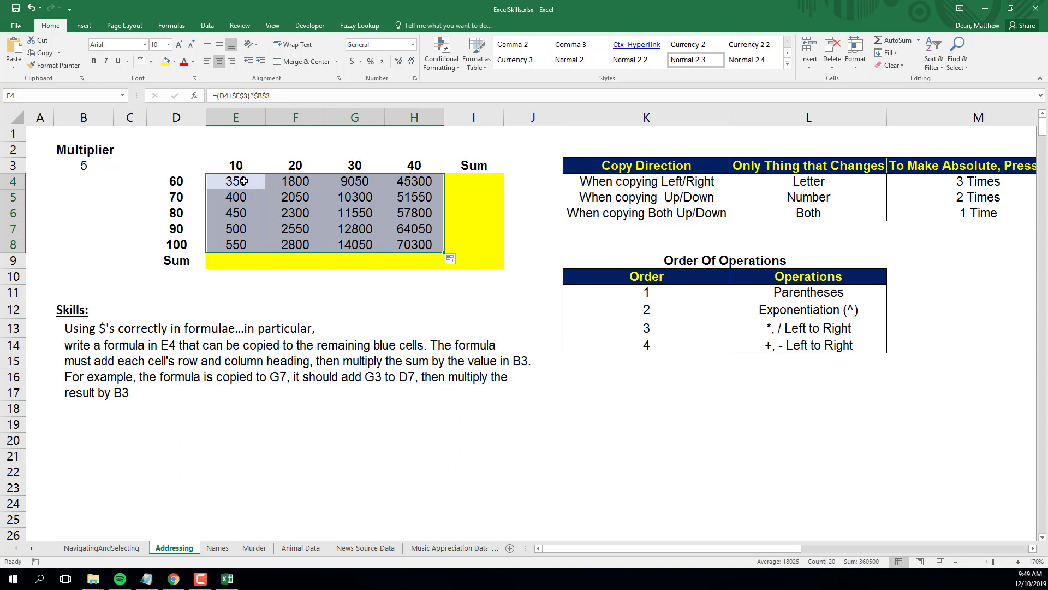
{"action": "key", "text": "ctrl+z"}
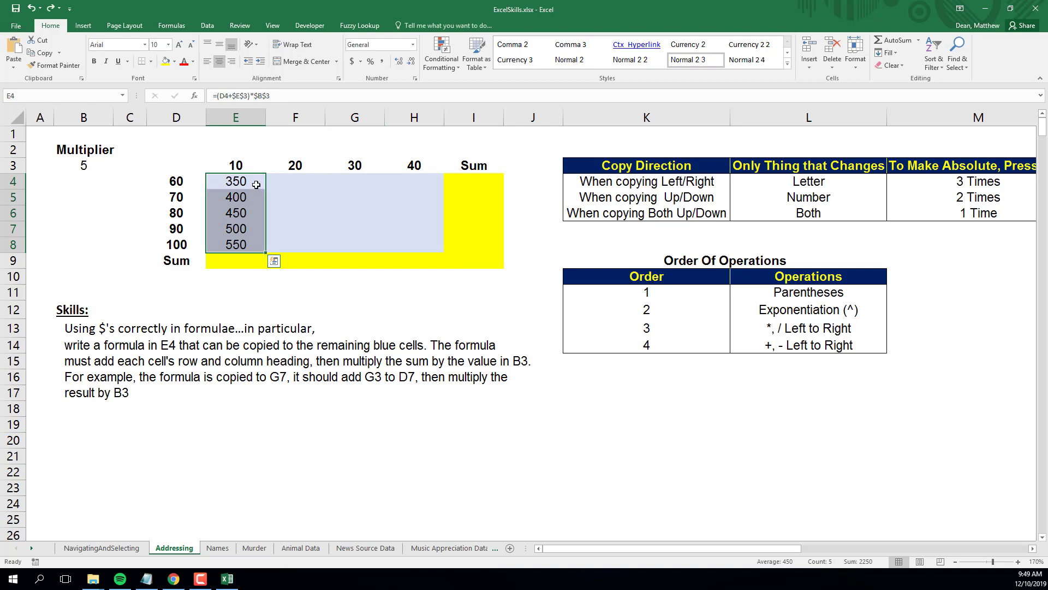
Toggle formula view on and off to review the references in the E column formulas.
{"action": "left_click", "coordinate": [256, 184]}
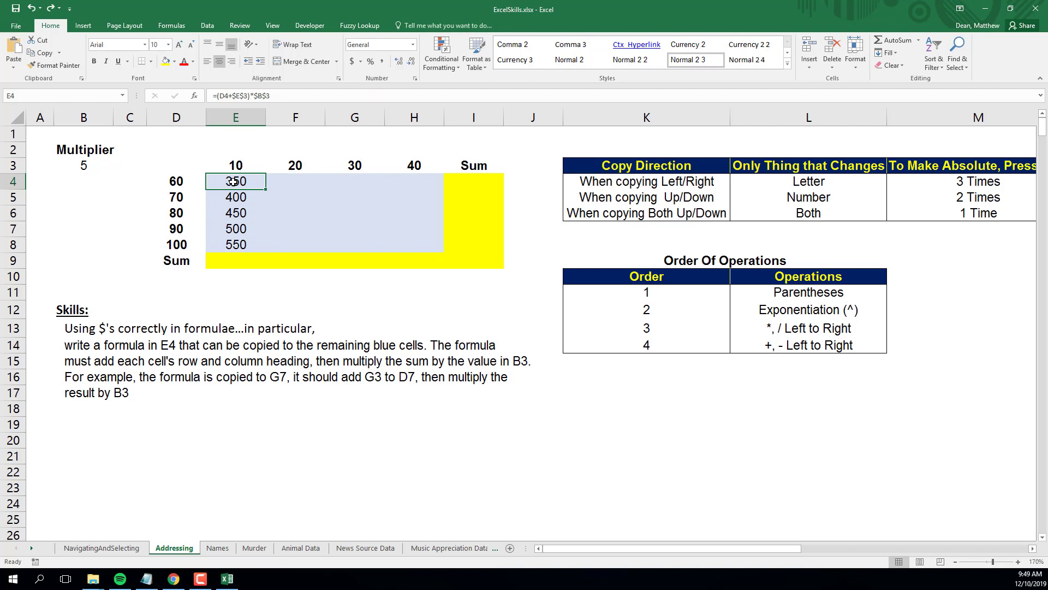
{"action": "key", "text": "ctrl+grave"}
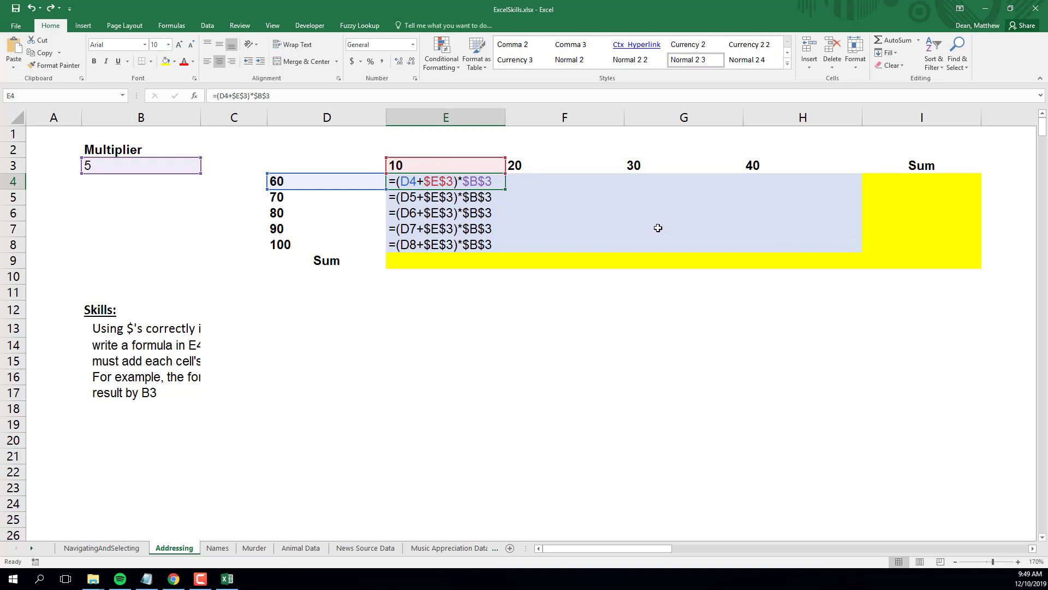
{"action": "key", "text": "ctrl+grave"}
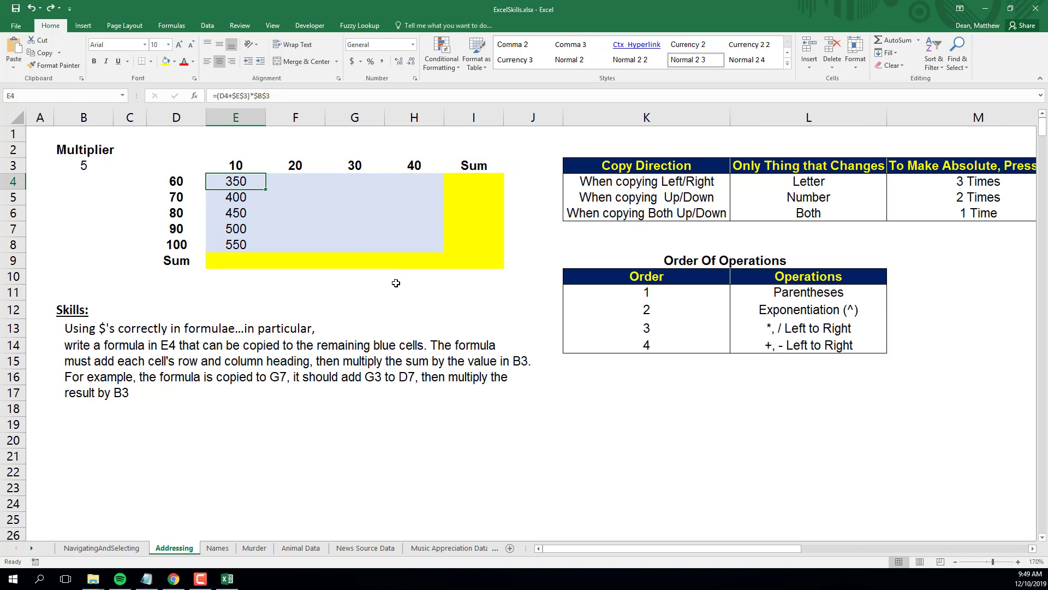
Change E4's column-heading reference to E$3, giving =(D4+E$3)*$B$3, and fill it down to E8.
{"action": "double_click", "coordinate": [233, 181]}
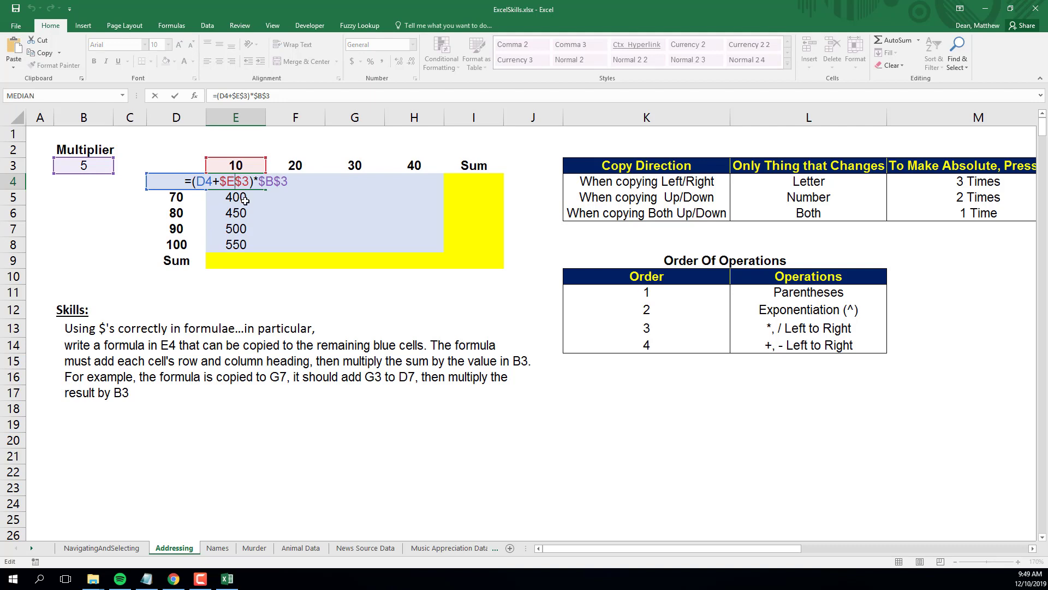
{"action": "key", "text": "F4"}
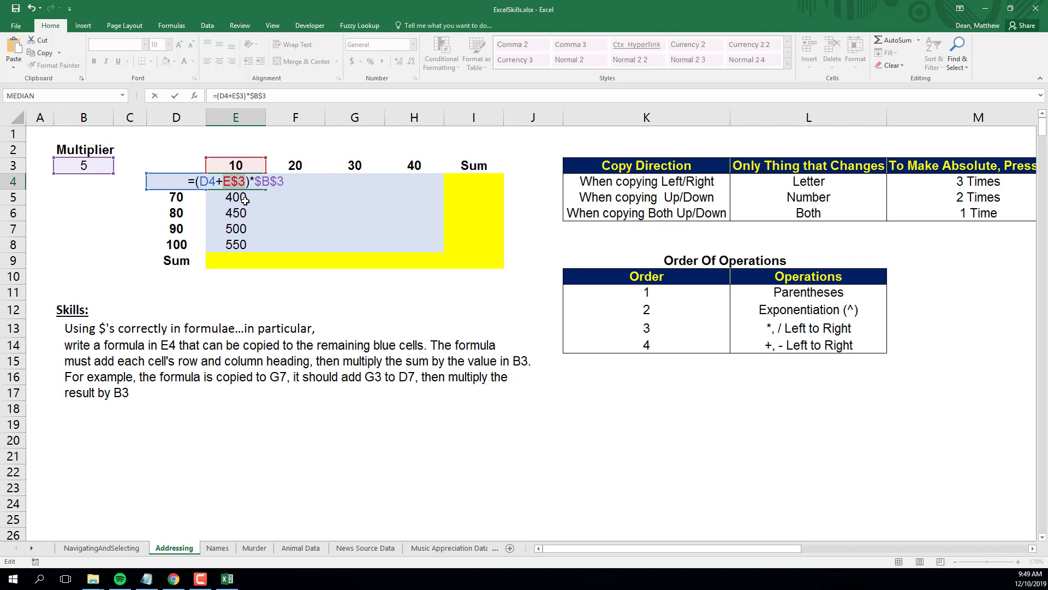
{"action": "key", "text": "Return"}
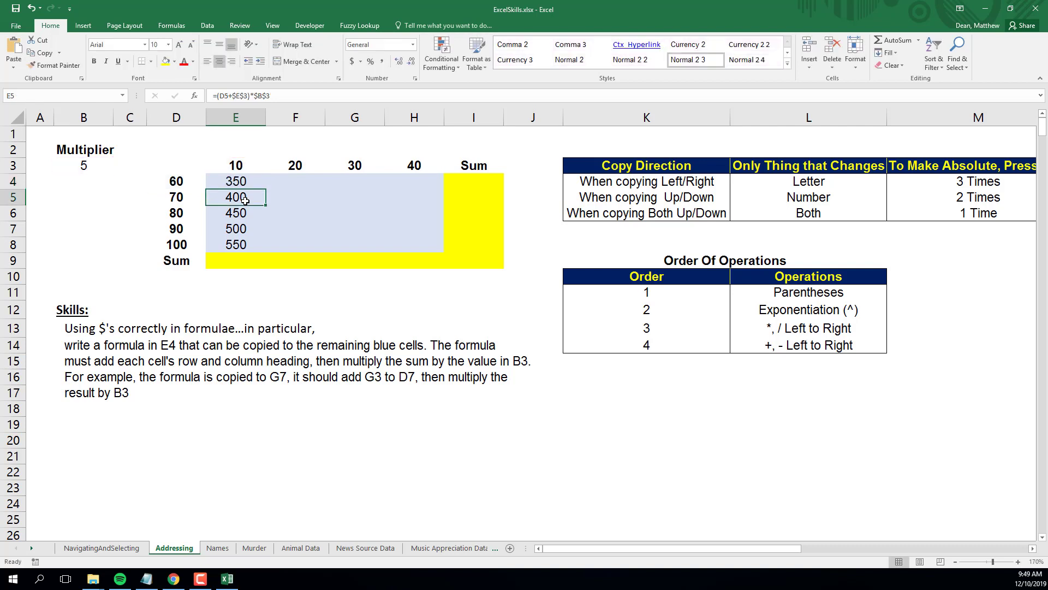
{"action": "left_click", "coordinate": [243, 184]}
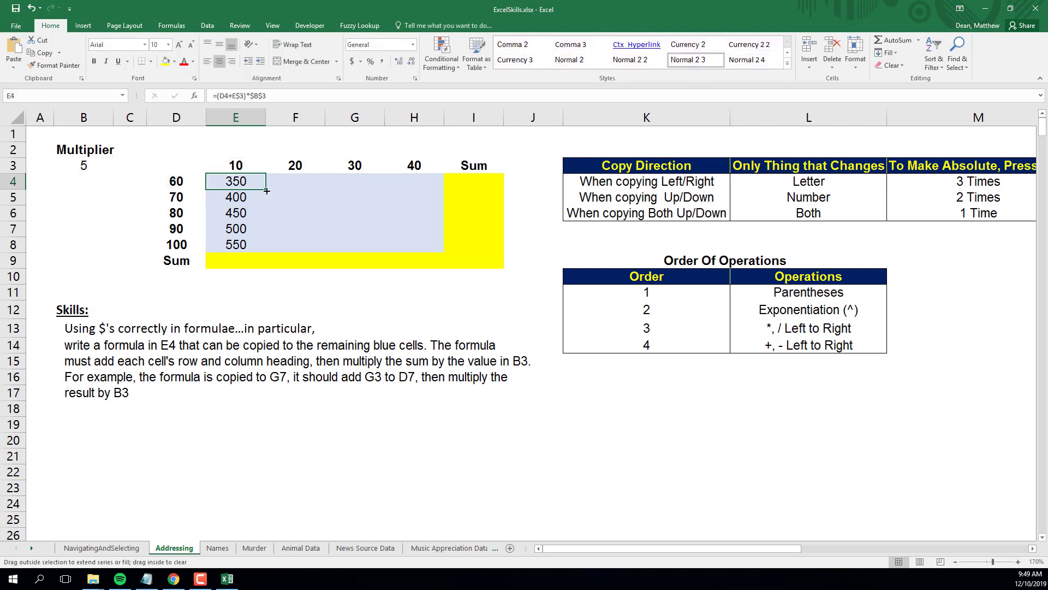
{"action": "left_click_drag", "start_coordinate": [266, 190], "coordinate": [267, 248]}
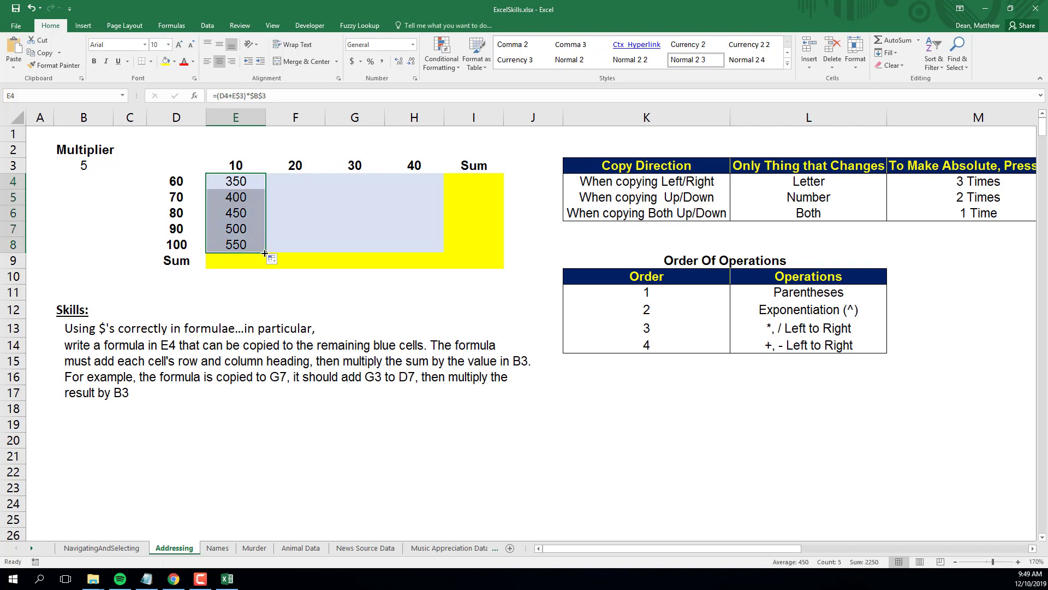
Fill E4:E8 across to column H, inspect the formulas in F4 and G4, then undo the fill.
{"action": "left_click_drag", "start_coordinate": [265, 253], "coordinate": [428, 250]}
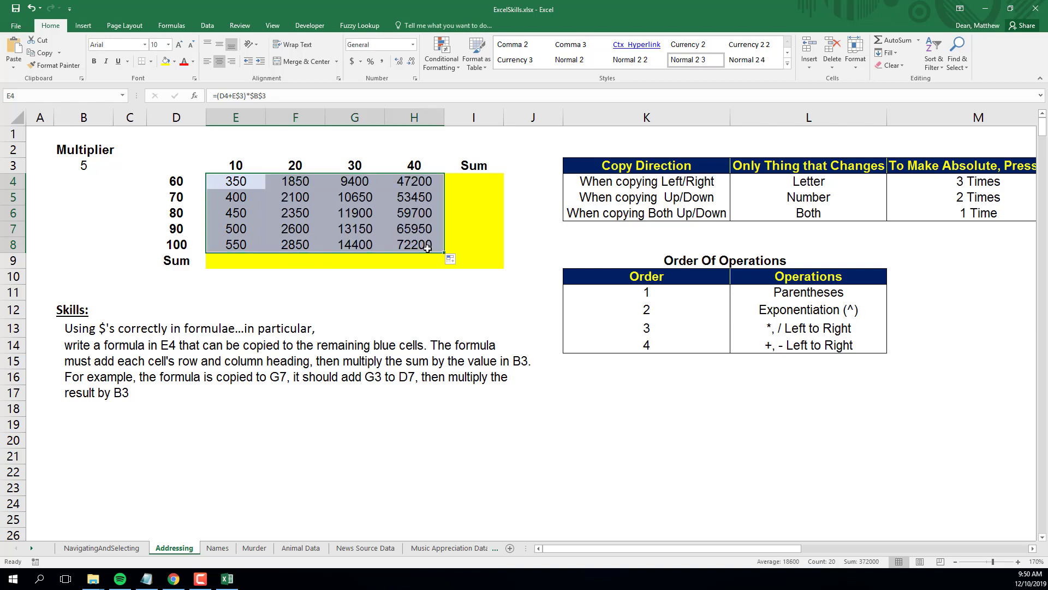
{"action": "double_click", "coordinate": [281, 182]}
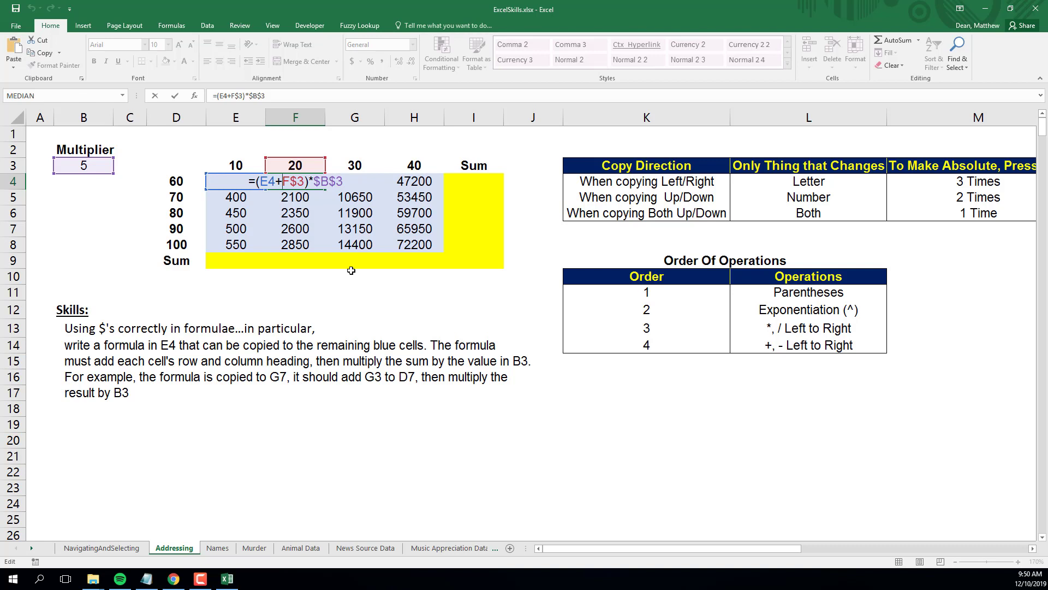
{"action": "key", "text": "Tab"}
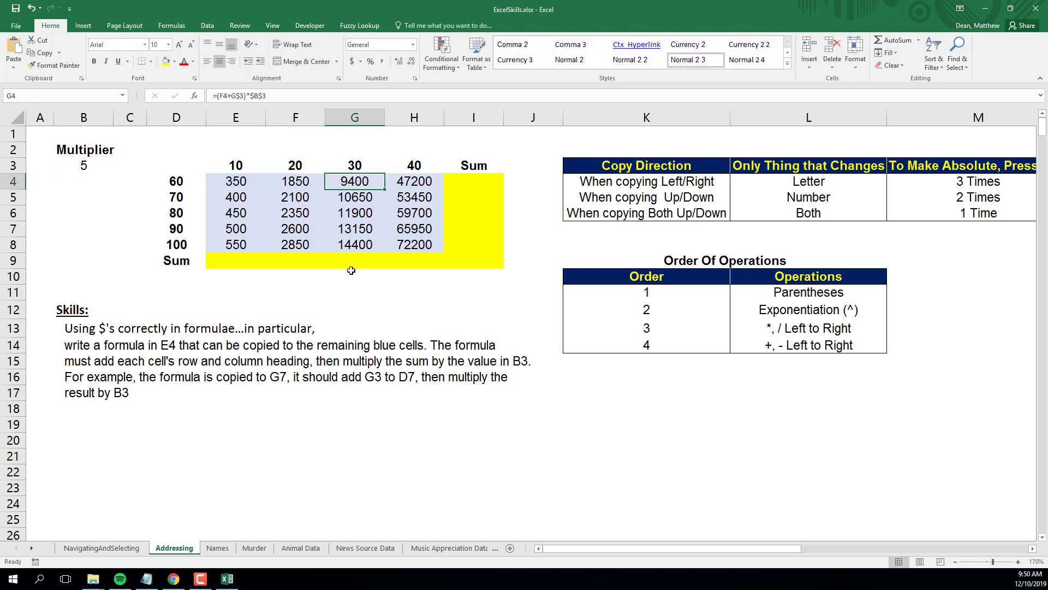
{"action": "double_click", "coordinate": [364, 182]}
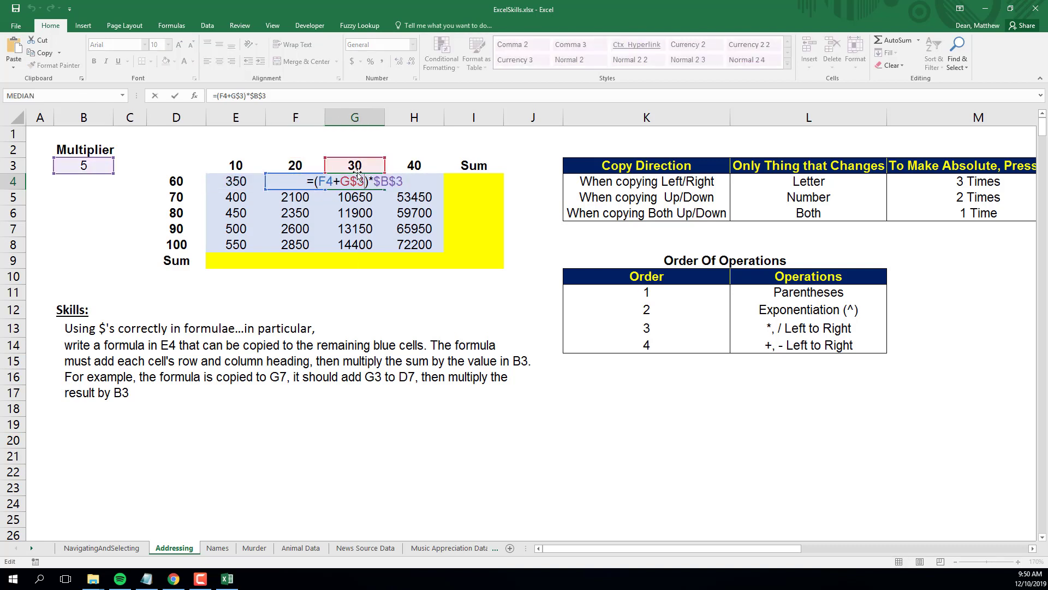
{"action": "key", "text": "Escape"}
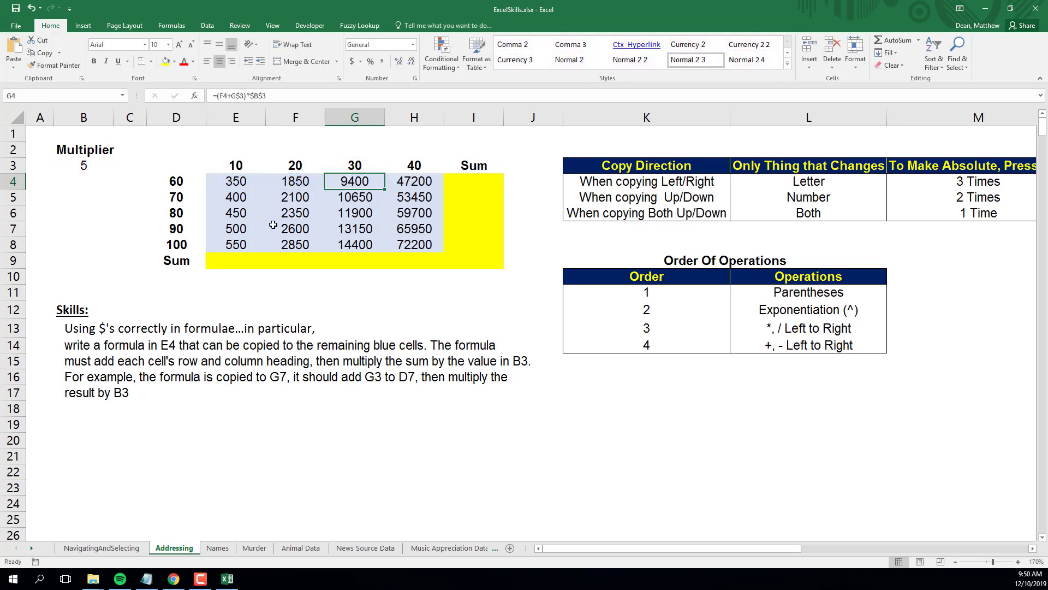
{"action": "key", "text": "Left"}
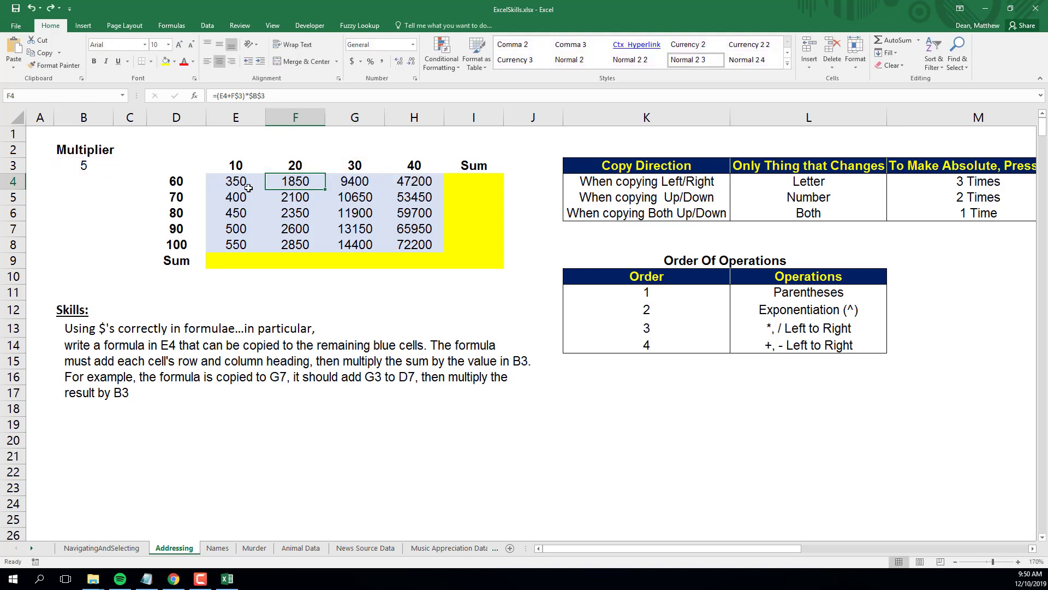
{"action": "key", "text": "ctrl+z"}
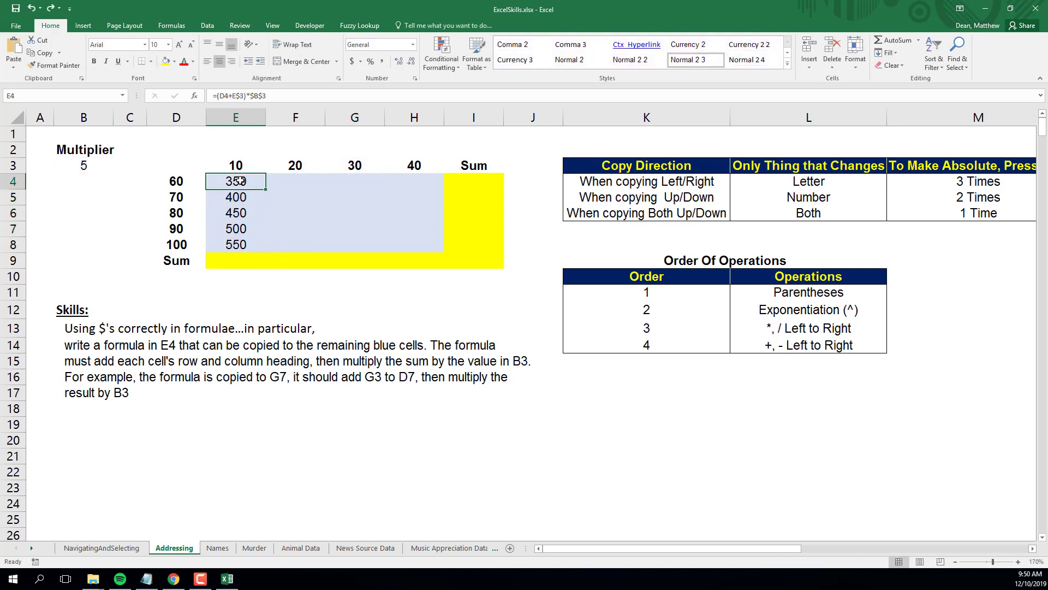
Change E4's row-heading reference to $D4, giving =($D4+E$3)*$B$3.
{"action": "double_click", "coordinate": [221, 192]}
{"action": "key", "text": "Left"}
{"action": "key", "text": "Left"}
{"action": "key", "text": "Left"}
{"action": "key", "text": "Left"}
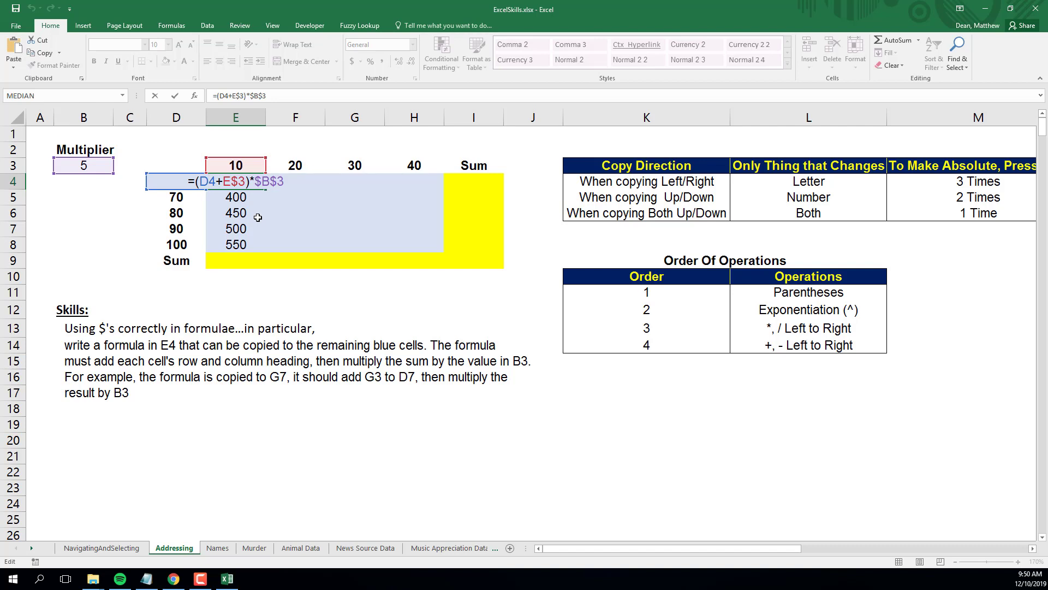
{"action": "key", "text": "F4"}
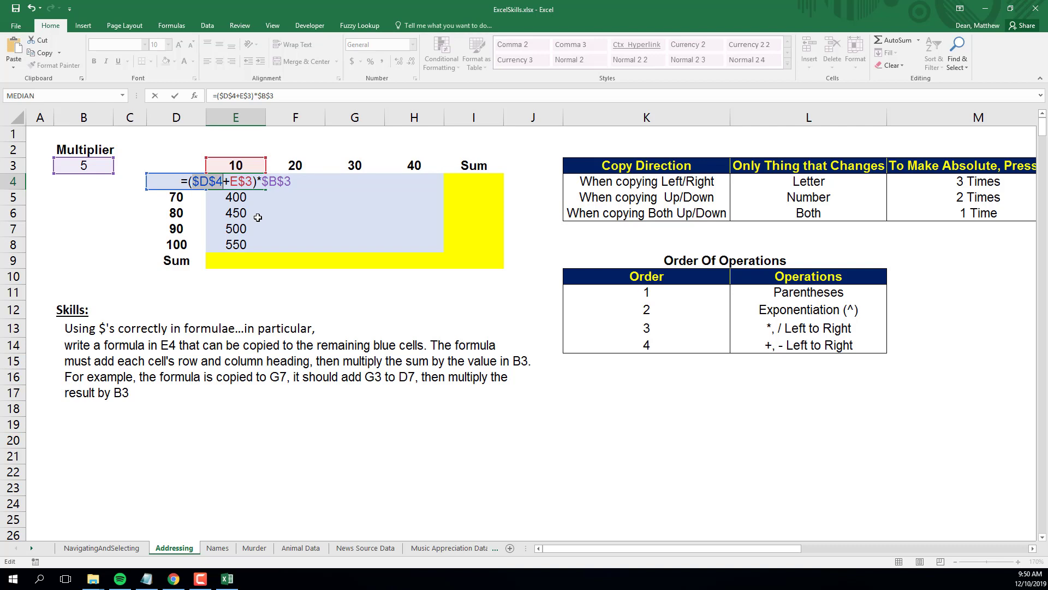
{"action": "key", "text": "F4"}
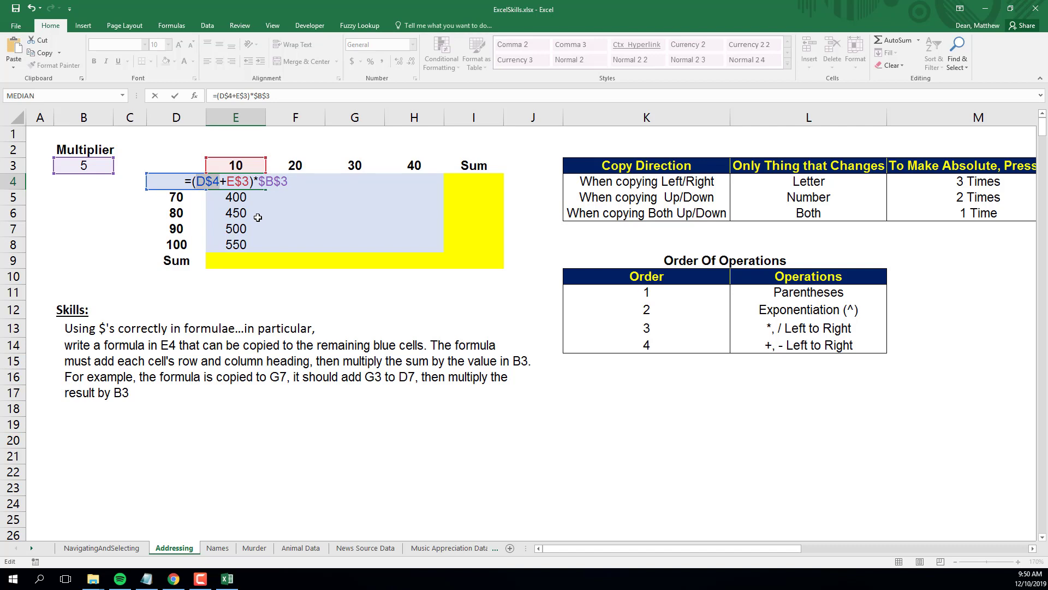
{"action": "key", "text": "F4"}
{"action": "key", "text": "Return"}
Fill E4's formula down to E8 and then across through column H.
{"action": "left_click", "coordinate": [244, 183]}
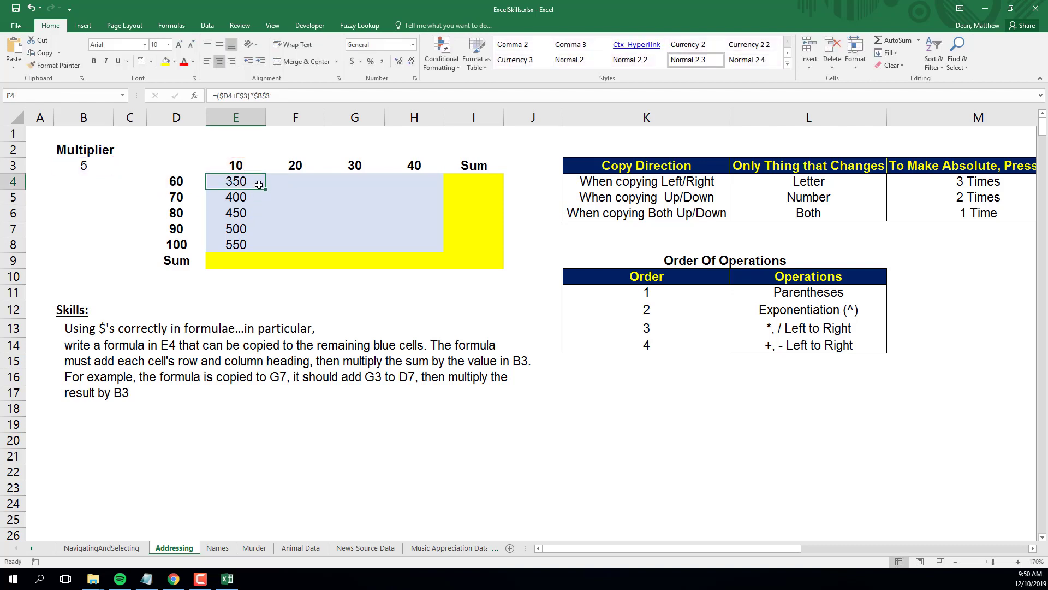
{"action": "left_click_drag", "start_coordinate": [265, 189], "coordinate": [256, 249]}
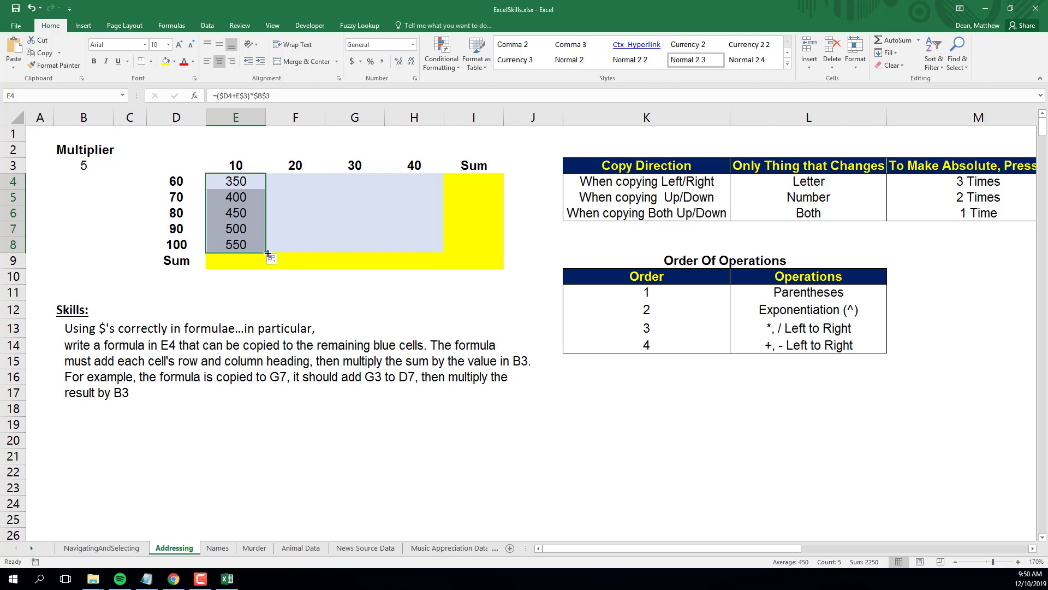
{"action": "left_click_drag", "start_coordinate": [265, 252], "coordinate": [434, 253]}
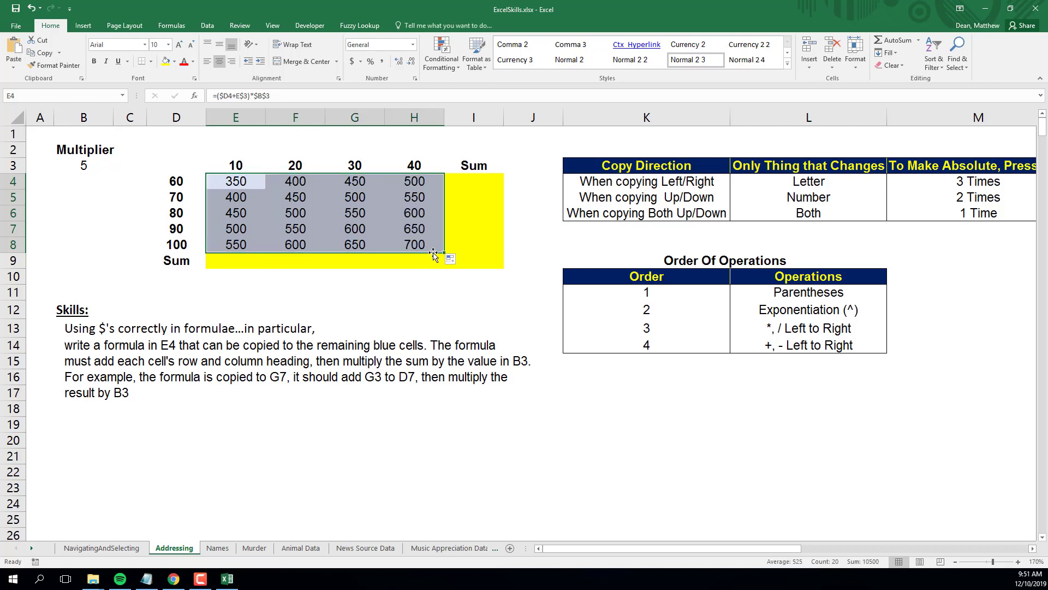
Inspect the copied formulas in G4, G7 and E4 to check their references.
{"action": "left_click", "coordinate": [187, 180]}
{"action": "left_click", "coordinate": [297, 165]}
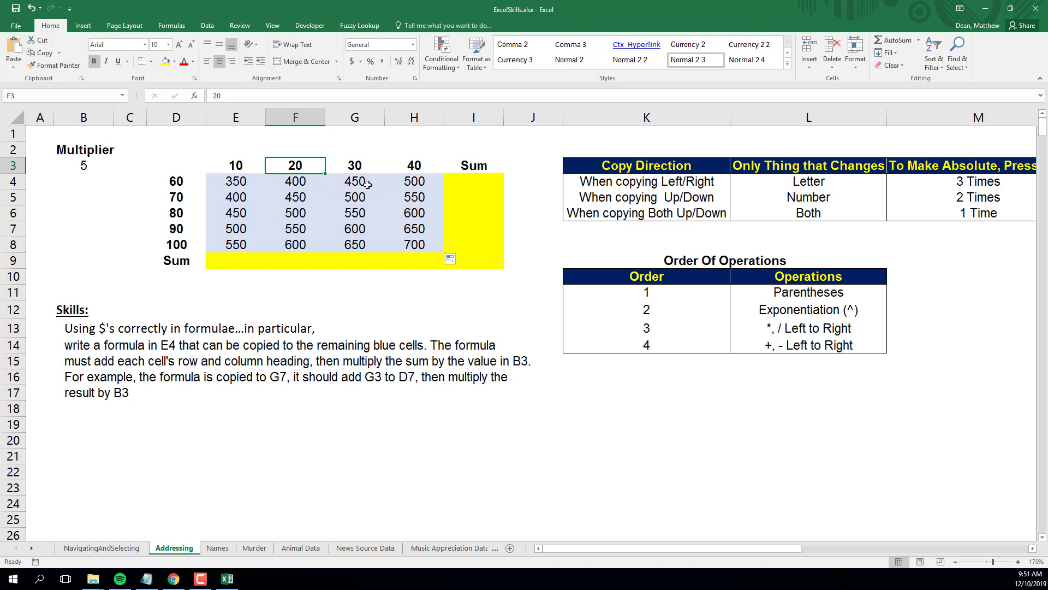
{"action": "double_click", "coordinate": [342, 181]}
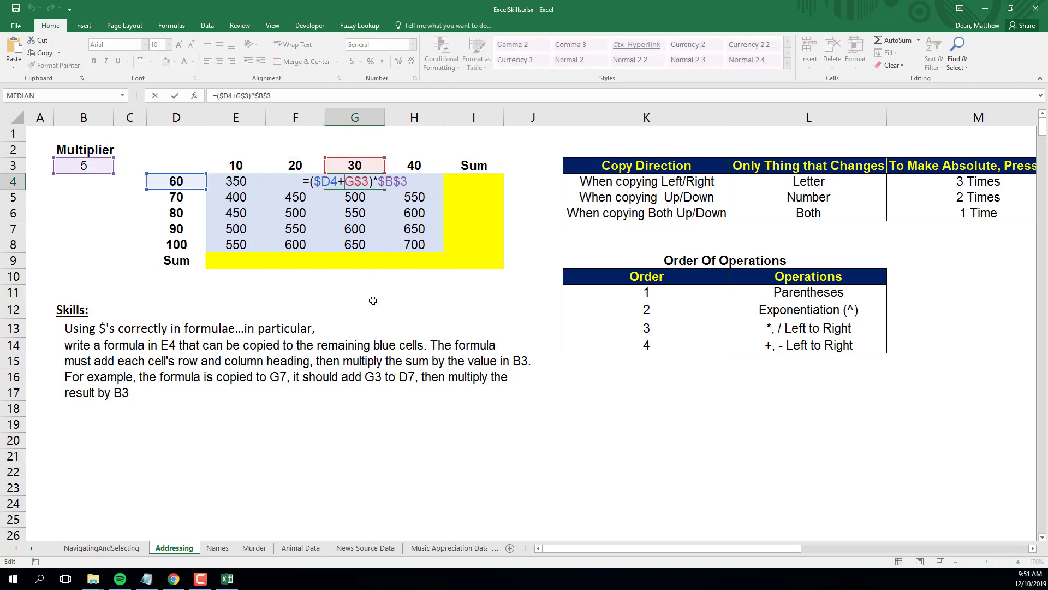
{"action": "key", "text": "Return"}
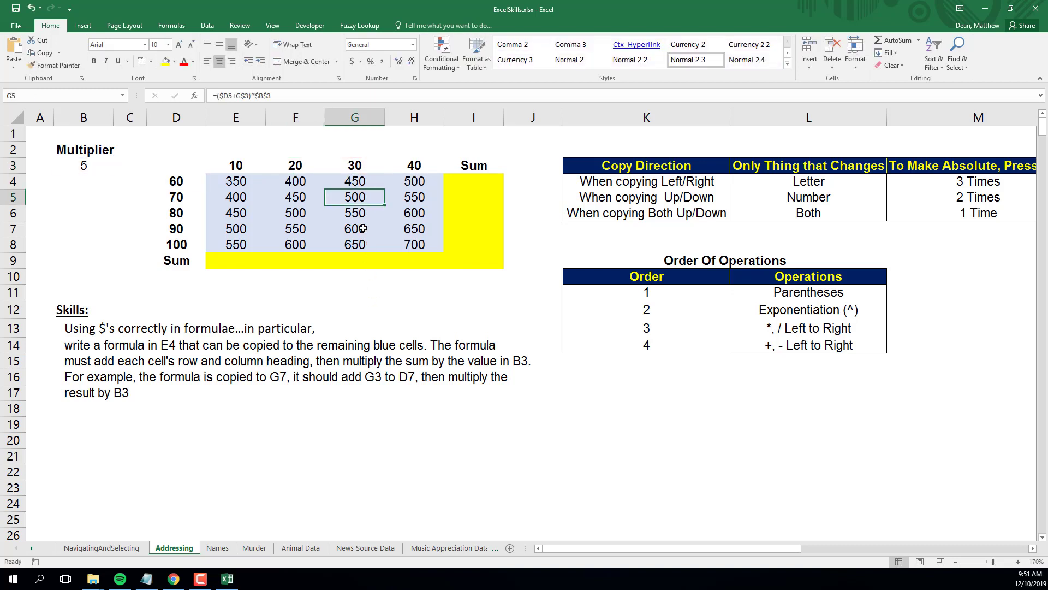
{"action": "left_click", "coordinate": [354, 227]}
{"action": "double_click", "coordinate": [354, 227]}
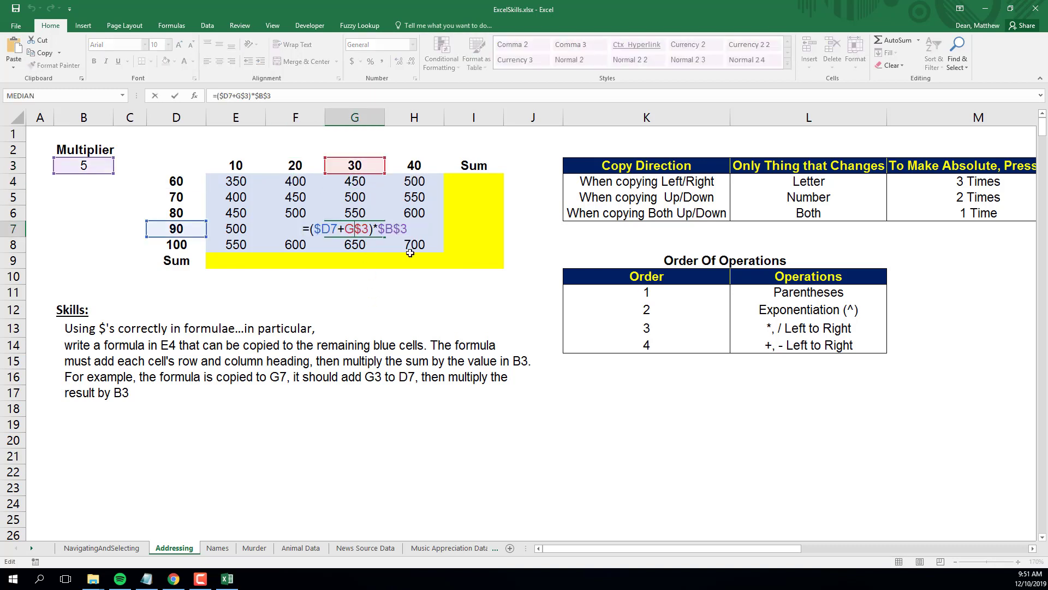
{"action": "key", "text": "Return"}
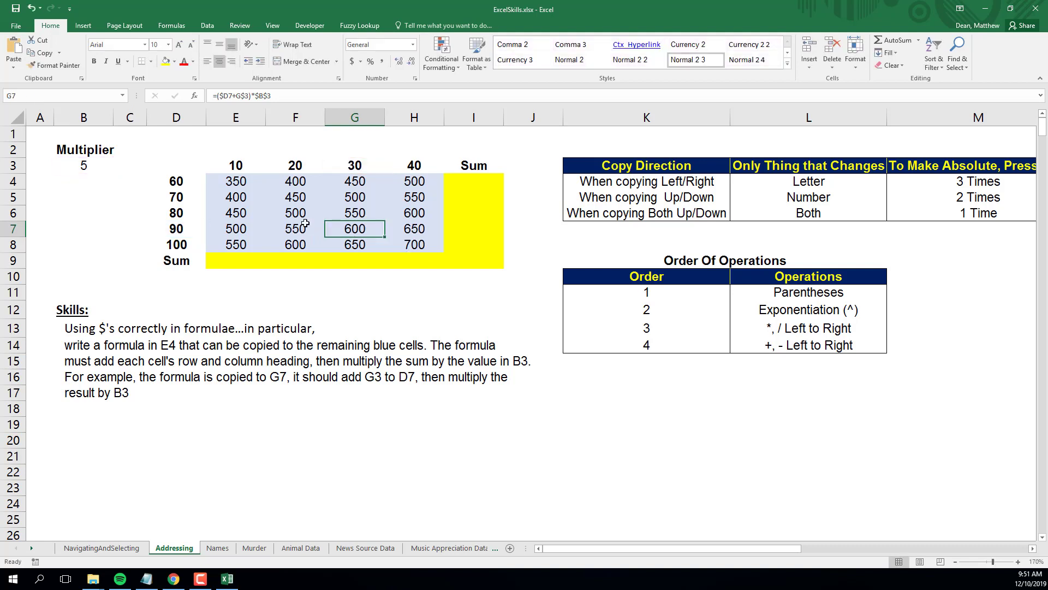
{"action": "double_click", "coordinate": [236, 182]}
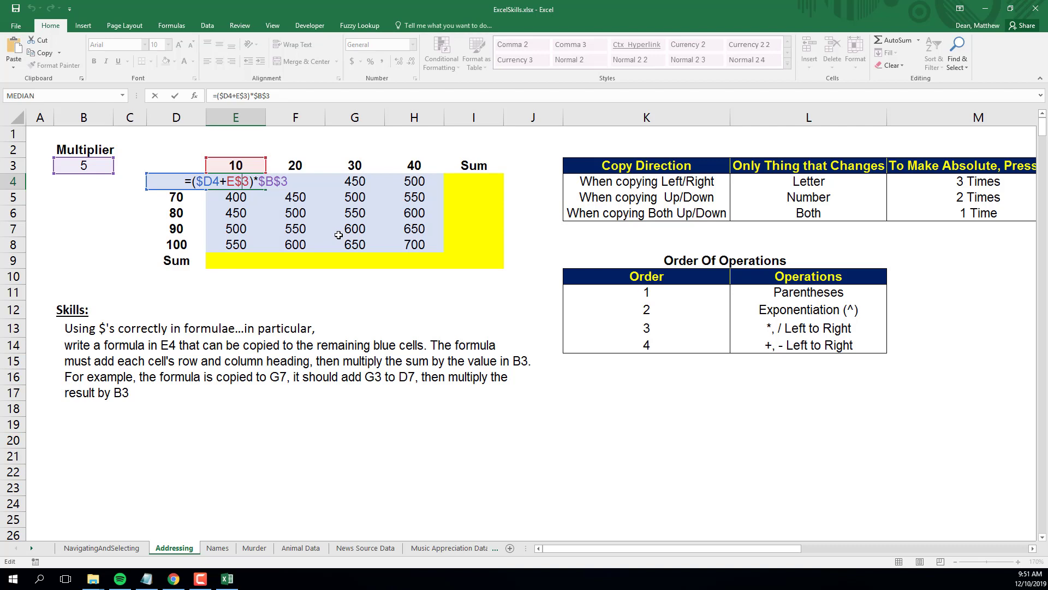
{"action": "key", "text": "Return"}
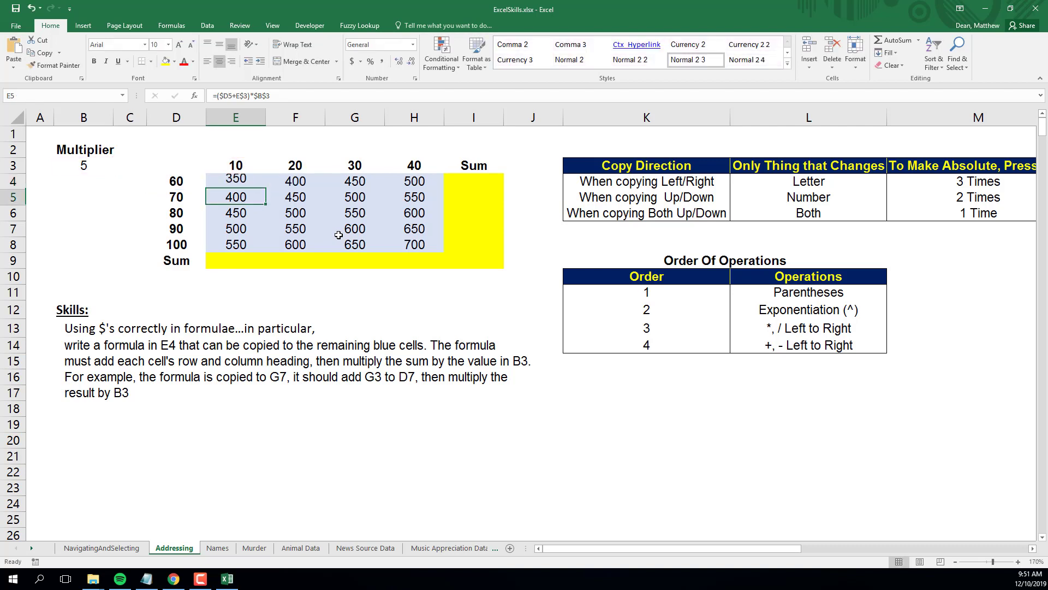
AutoSum E4:H4 in I4 and fill the total down to I8.
{"action": "left_click", "coordinate": [470, 183]}
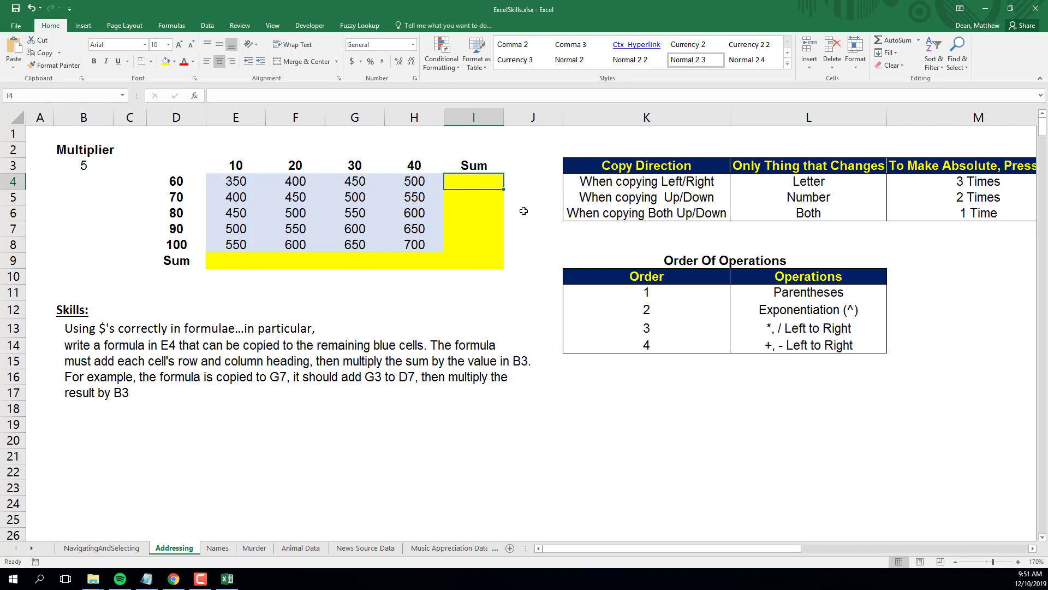
{"action": "key", "text": "alt+equal"}
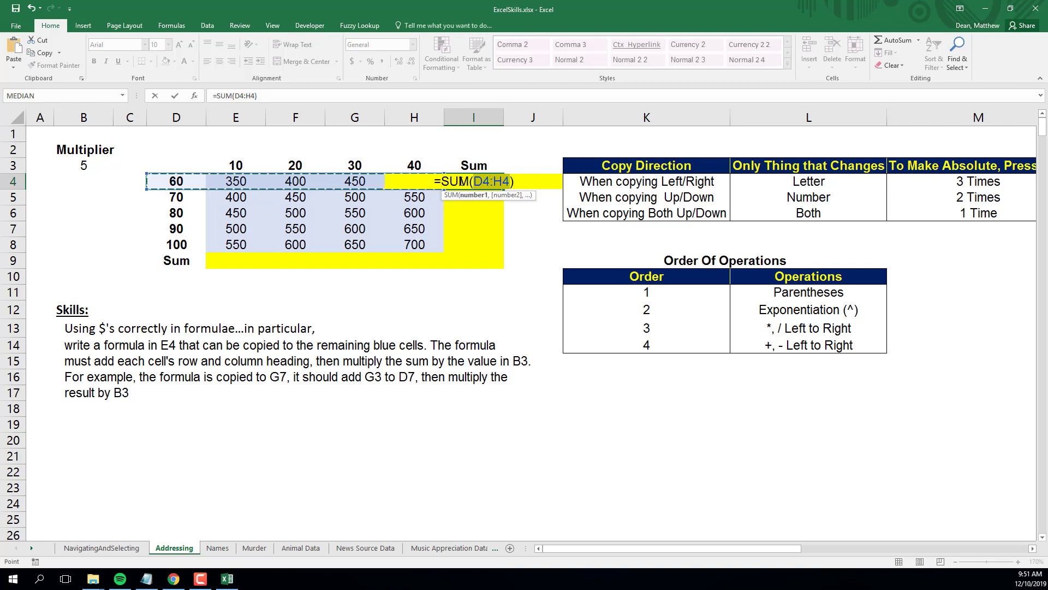
{"action": "left_click_drag", "start_coordinate": [147, 173], "coordinate": [191, 173]}
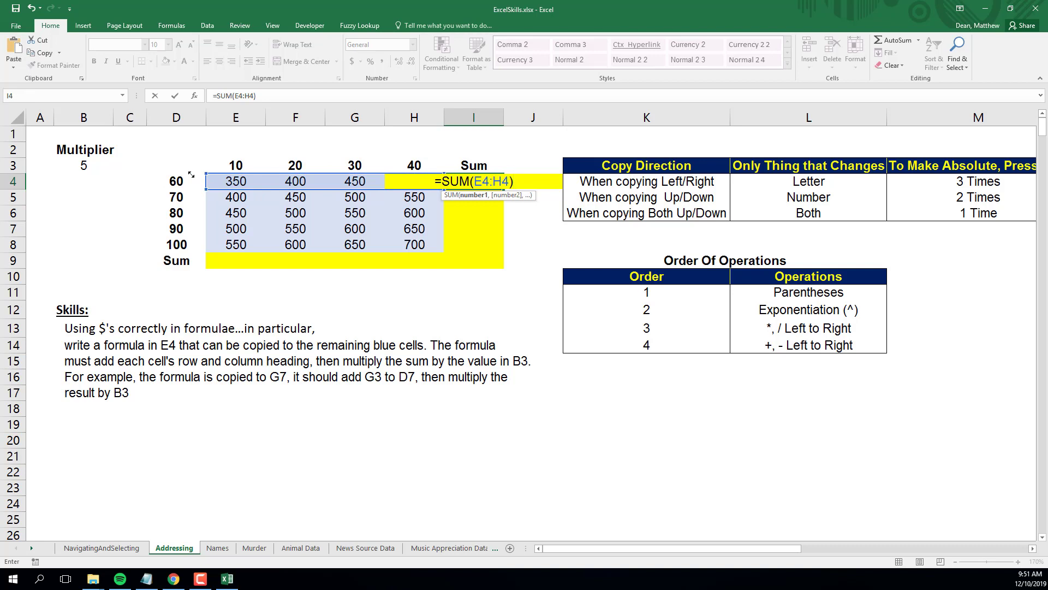
{"action": "key", "text": "ctrl+Return"}
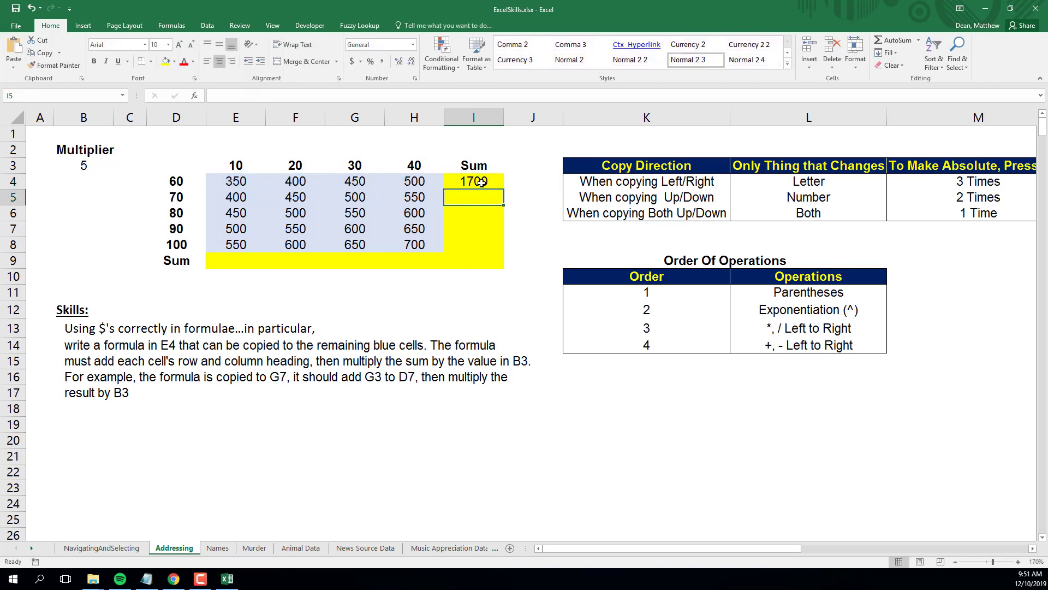
{"action": "left_click_drag", "start_coordinate": [498, 188], "coordinate": [493, 249]}
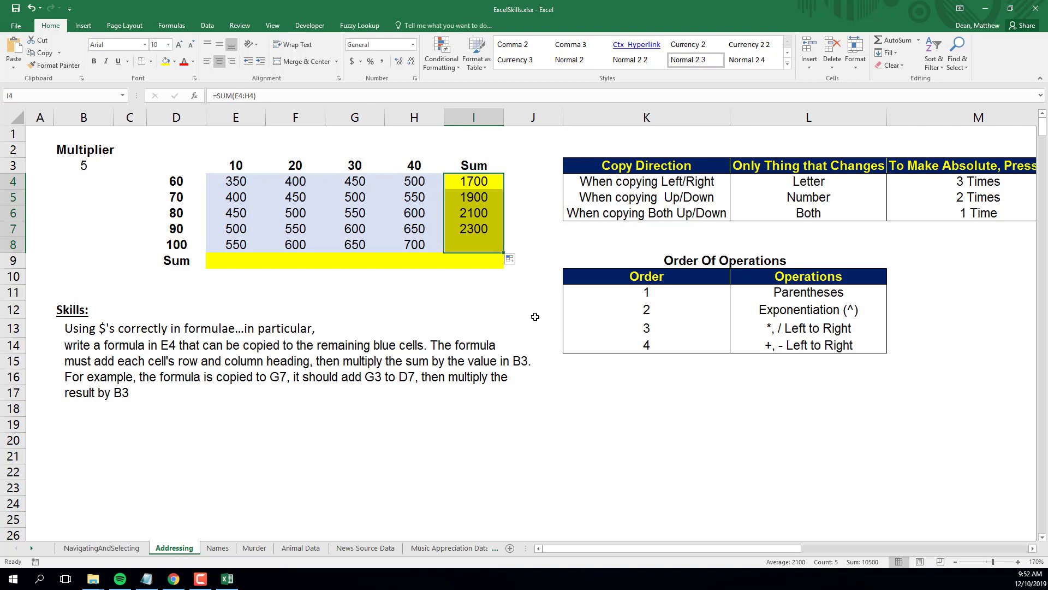
AutoSum E4:E8 in E9, fill it across to H9, and check the formula in H9.
{"action": "left_click", "coordinate": [247, 261]}
{"action": "key", "text": "alt+equal"}
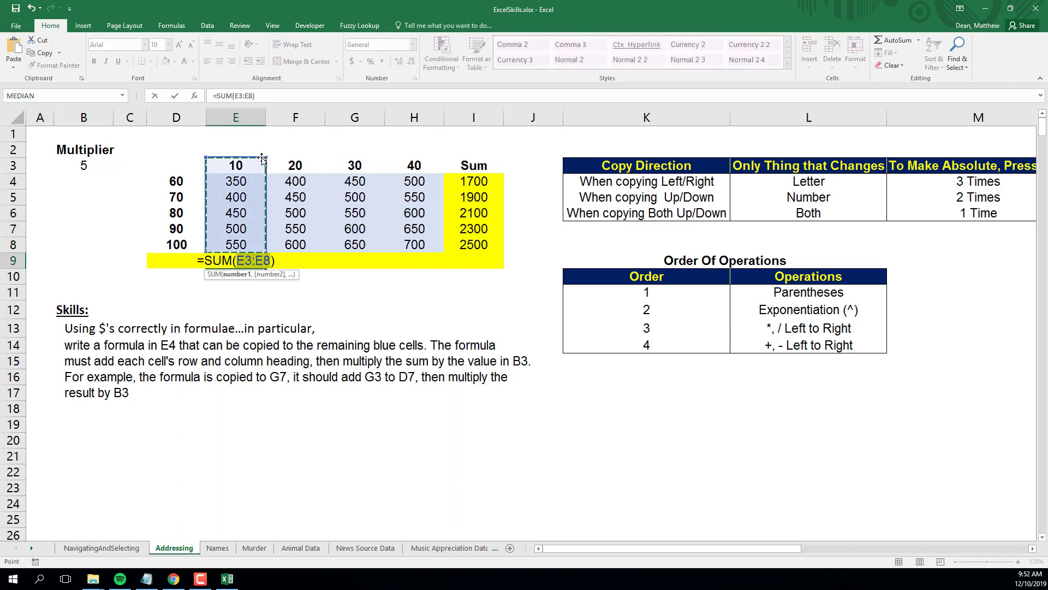
{"action": "left_click_drag", "start_coordinate": [266, 158], "coordinate": [262, 169]}
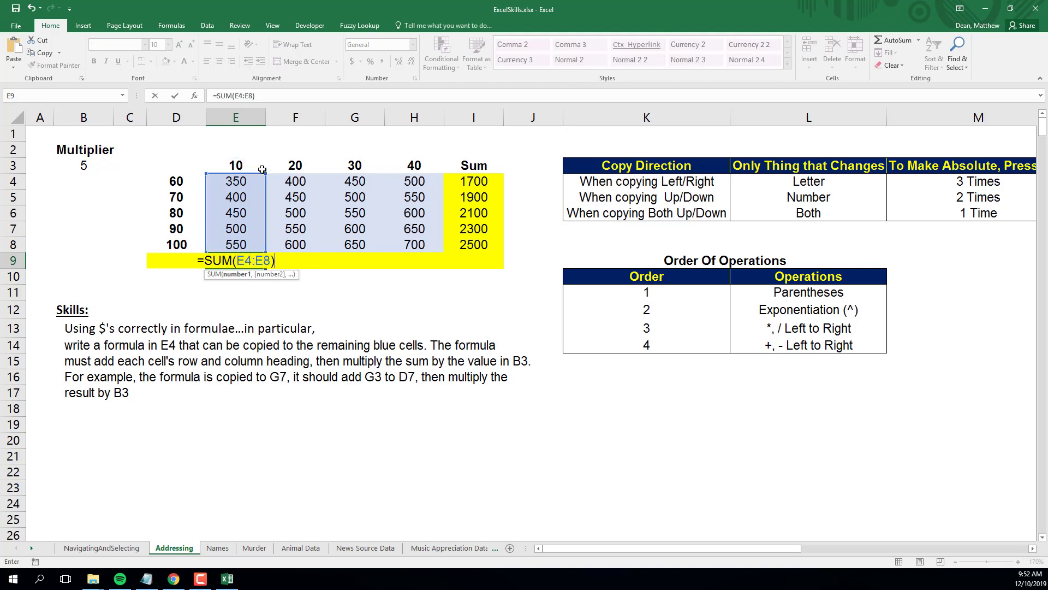
{"action": "key", "text": "Return"}
{"action": "left_click", "coordinate": [253, 265]}
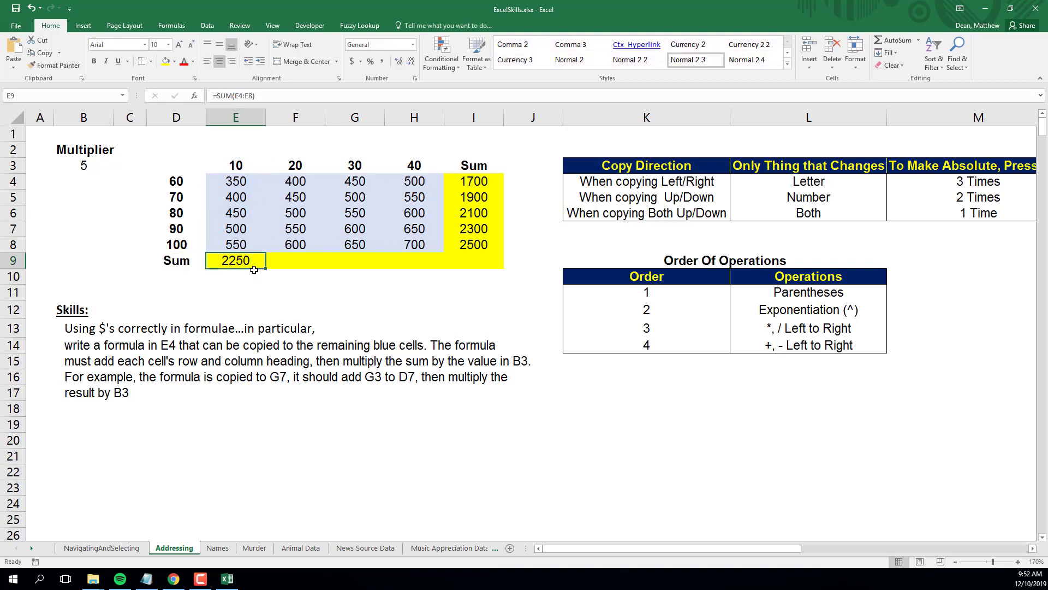
{"action": "left_click_drag", "start_coordinate": [266, 268], "coordinate": [437, 266]}
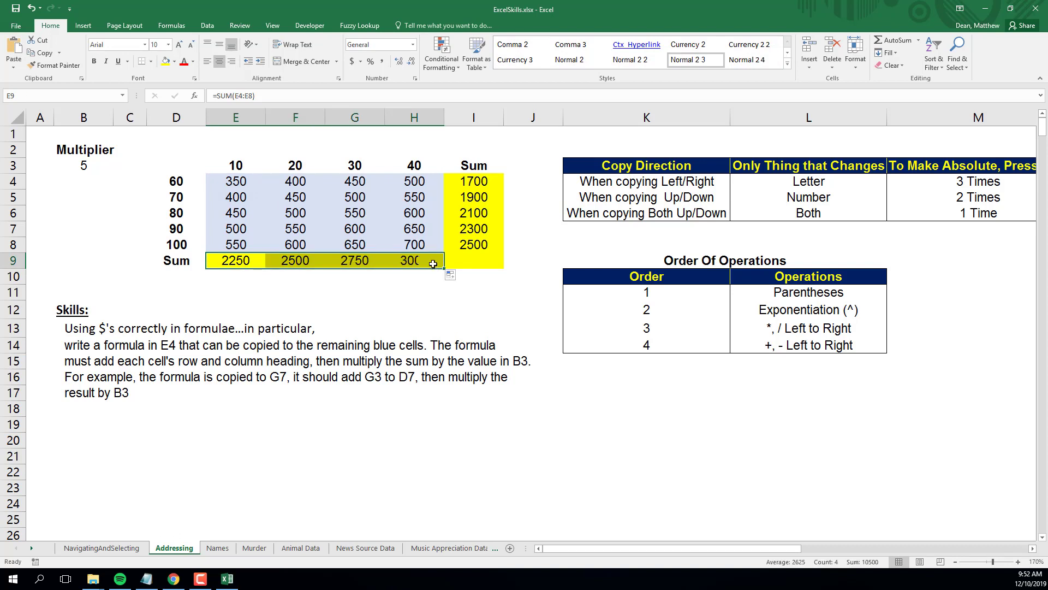
{"action": "left_click", "coordinate": [433, 263]}
{"action": "double_click", "coordinate": [420, 261]}
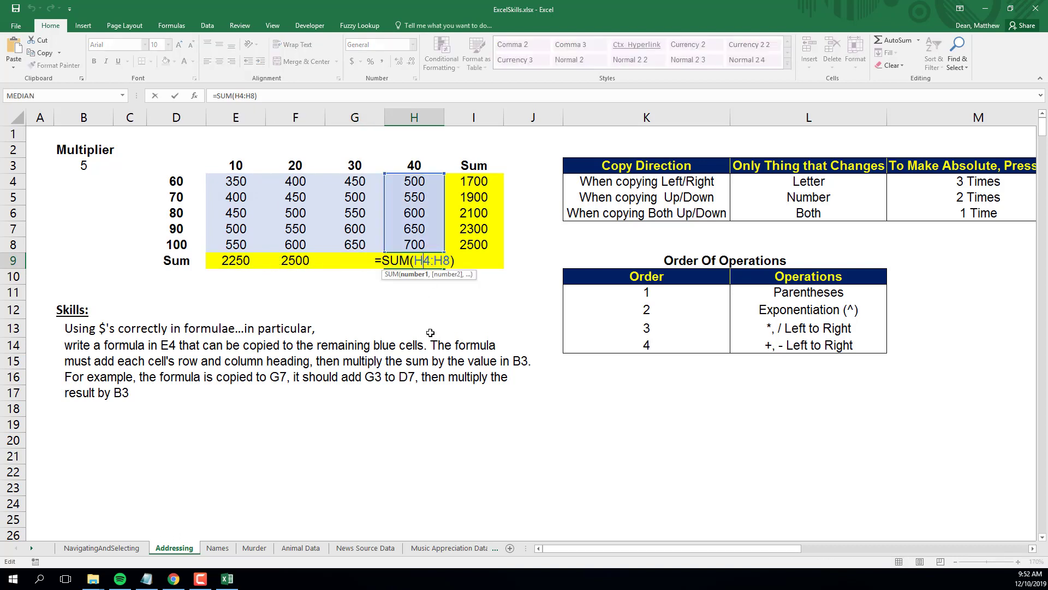
{"action": "key", "text": "Escape"}
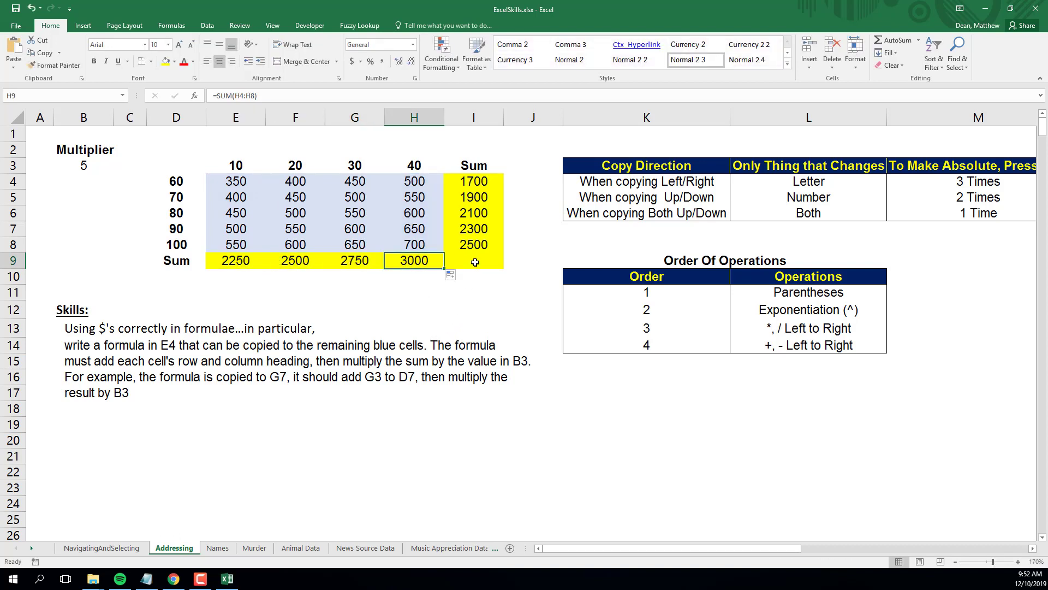